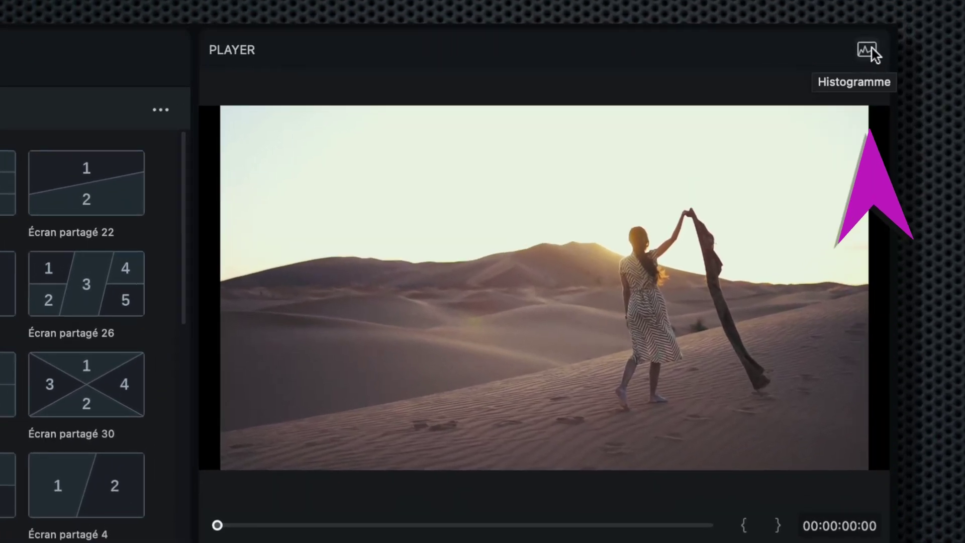
- Show the histogram over the player preview and shift the desert clip's white balance temperature toward blue
click(868, 50)
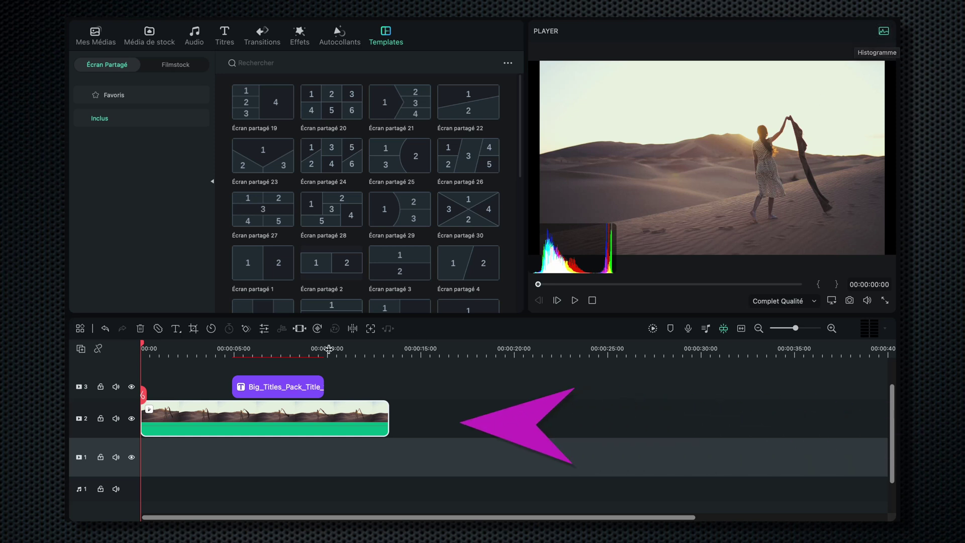
click(288, 415)
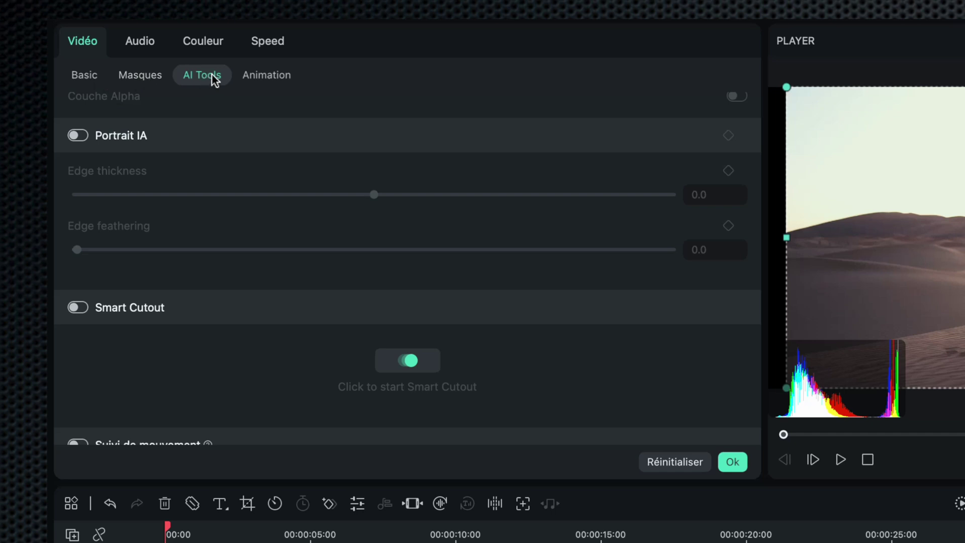
click(204, 43)
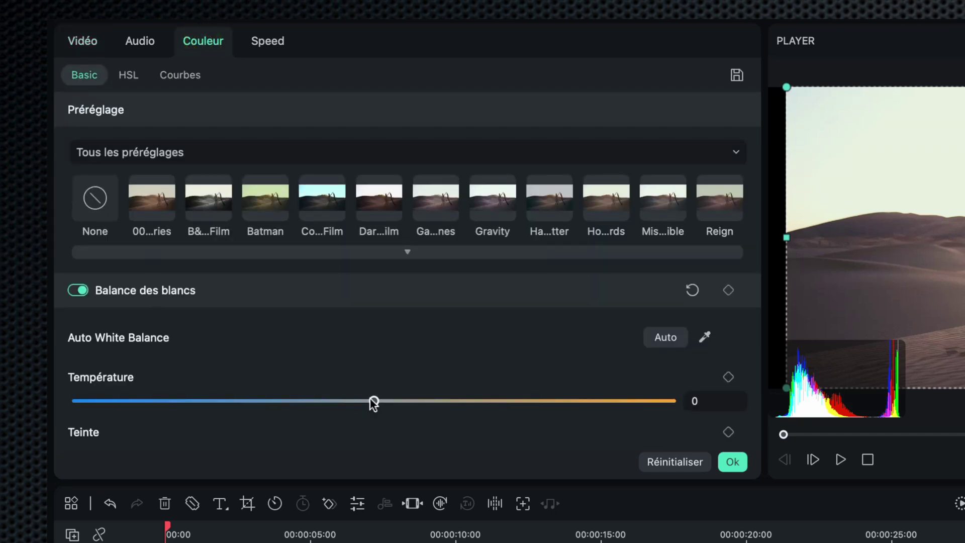
drag(373, 402, 269, 413)
drag(208, 270, 226, 259)
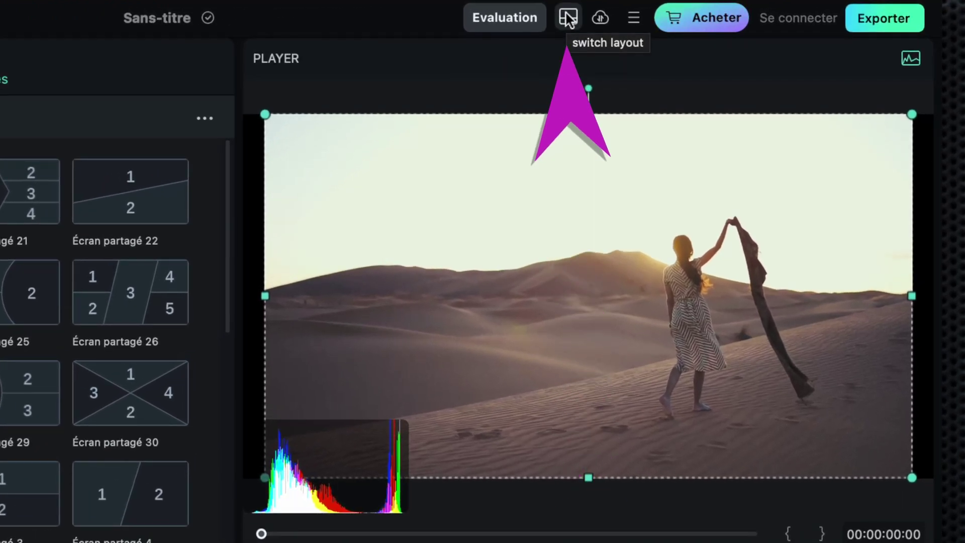
- Switch the workspace to the default layout and view the desert clip's speed settings with the playhead at the start of the title clip
click(568, 18)
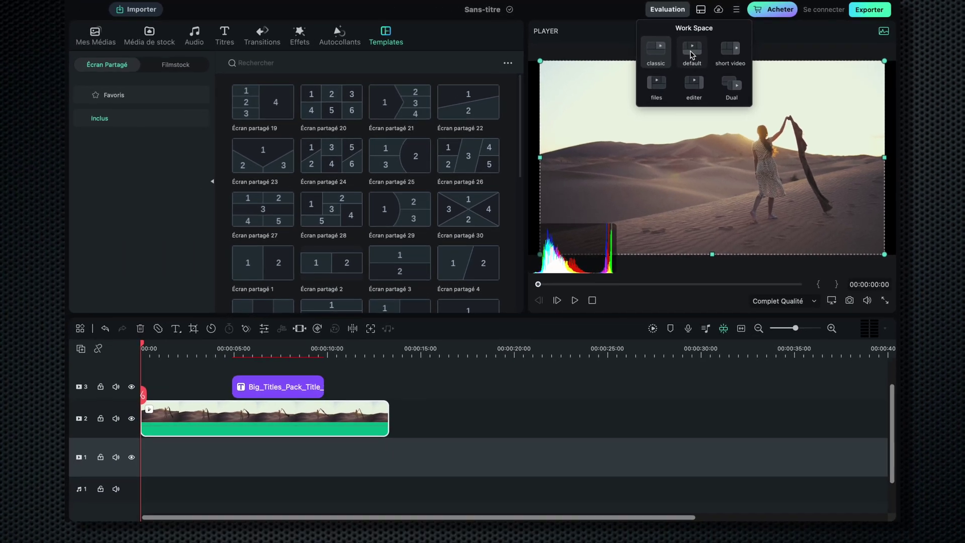
click(672, 55)
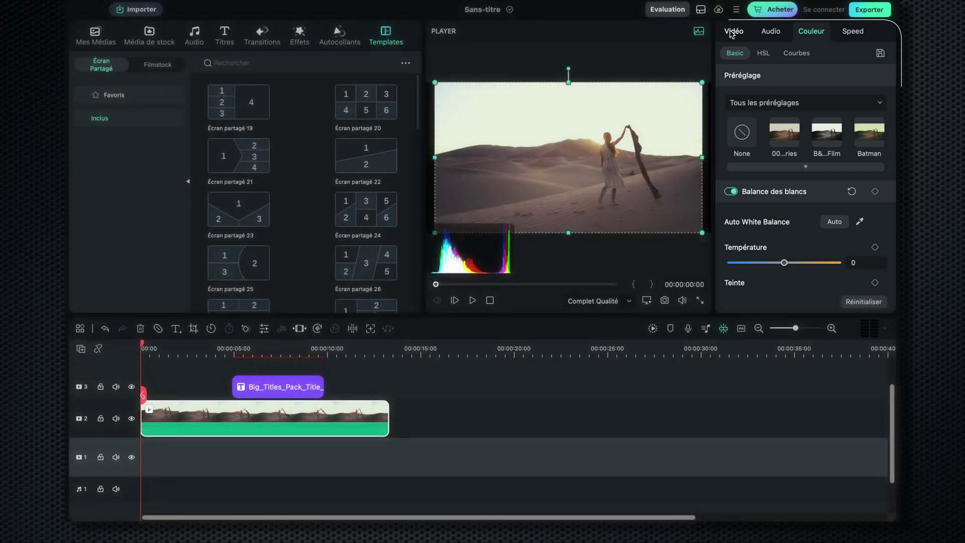
click(851, 31)
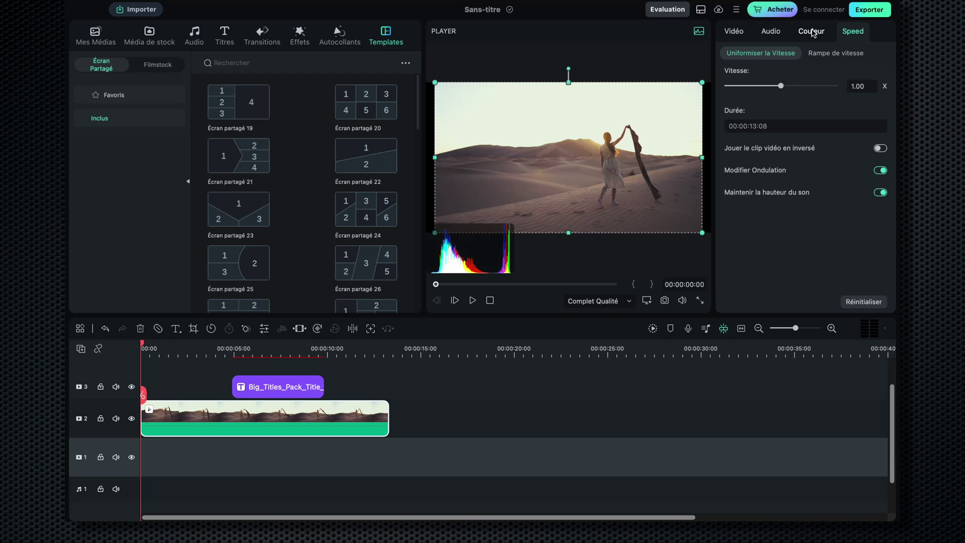
key(Down)
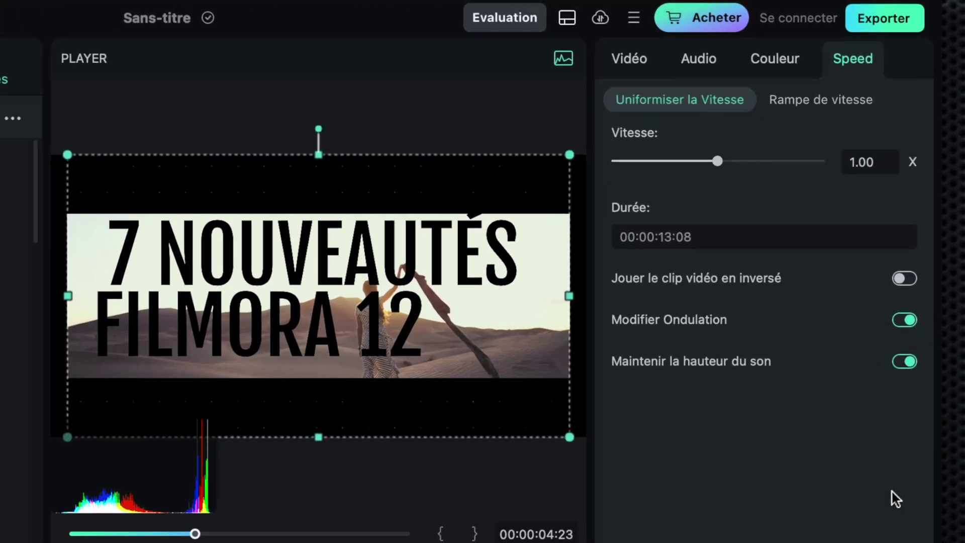
- Try the short video, files and Dual workspace layouts one after another
click(568, 20)
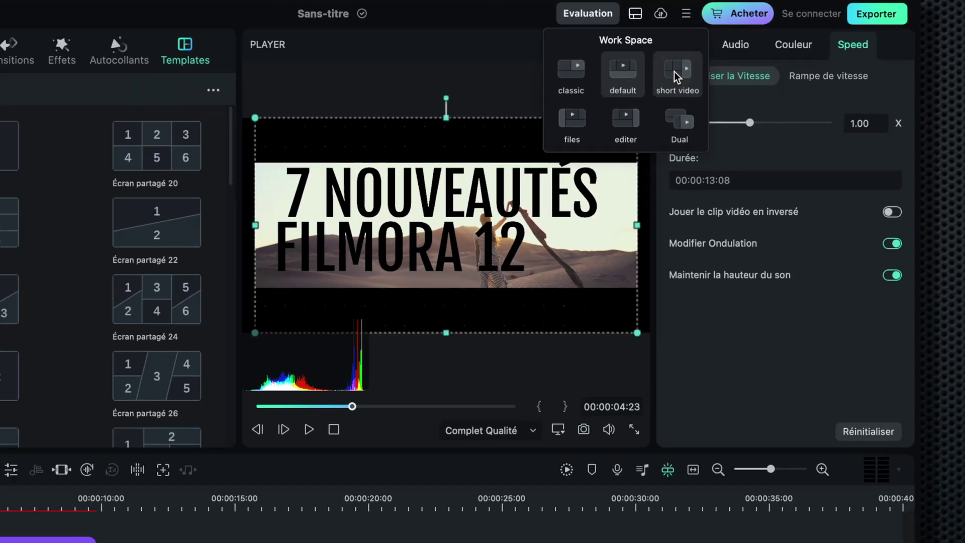
click(621, 95)
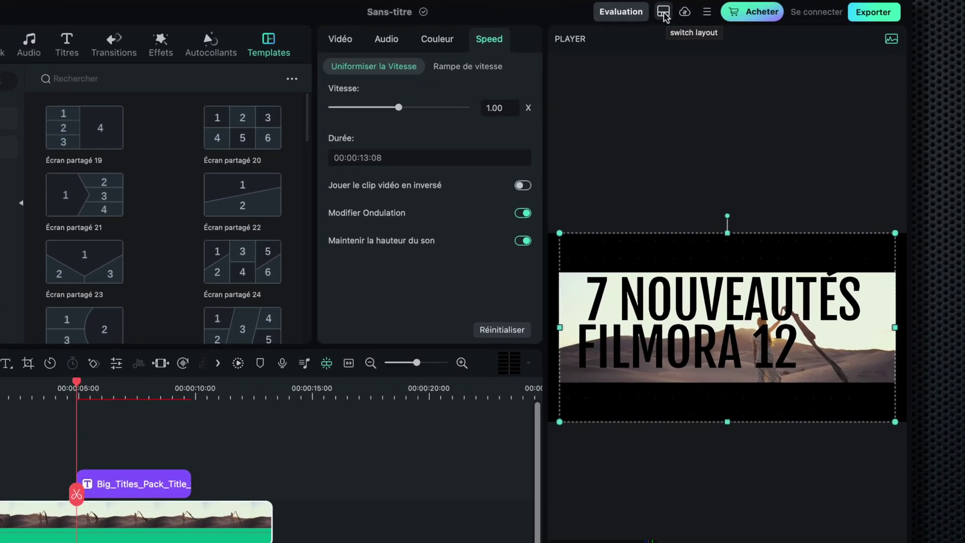
click(701, 9)
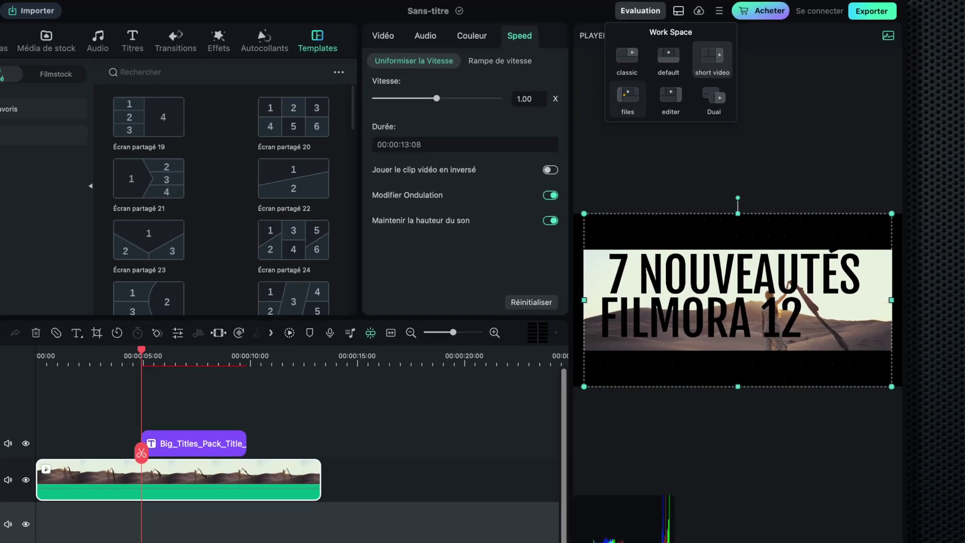
click(628, 96)
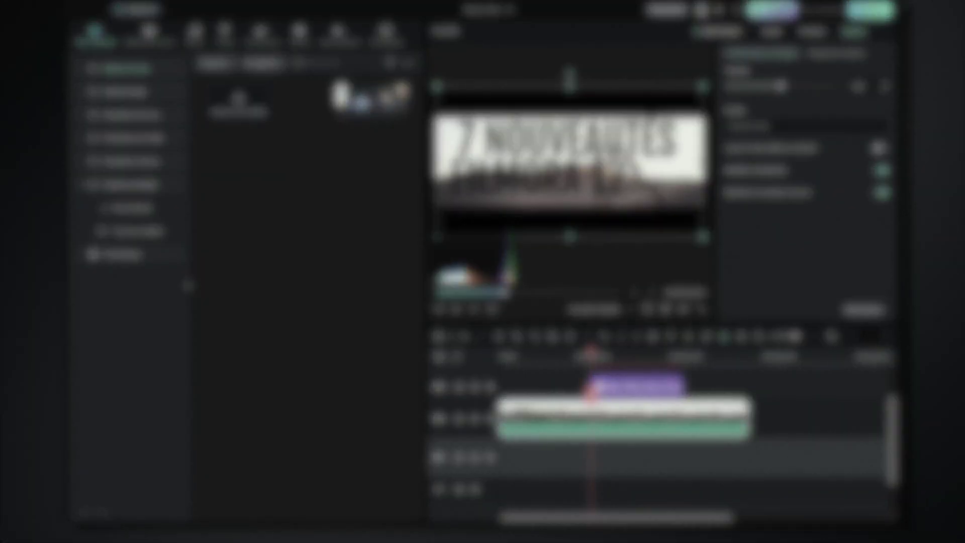
click(702, 10)
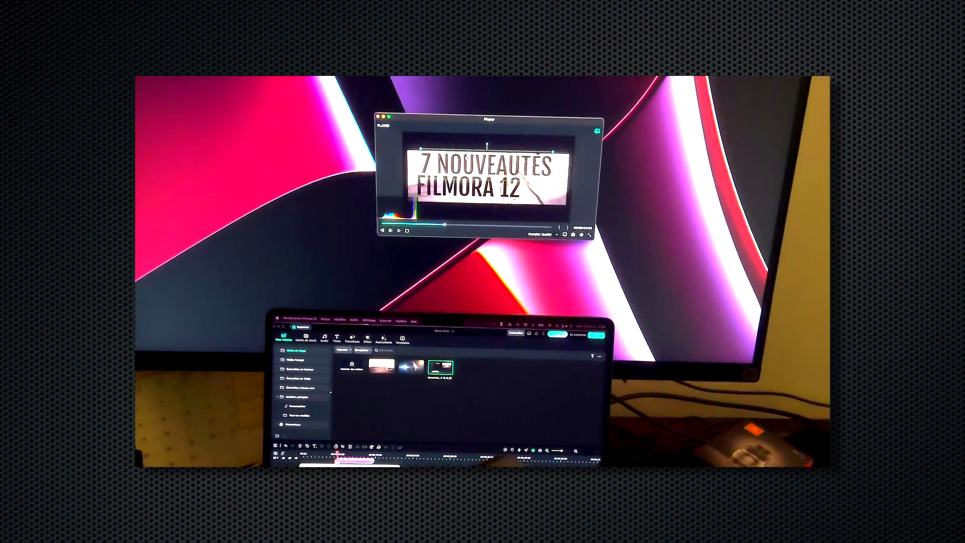
key(super+shift+f)
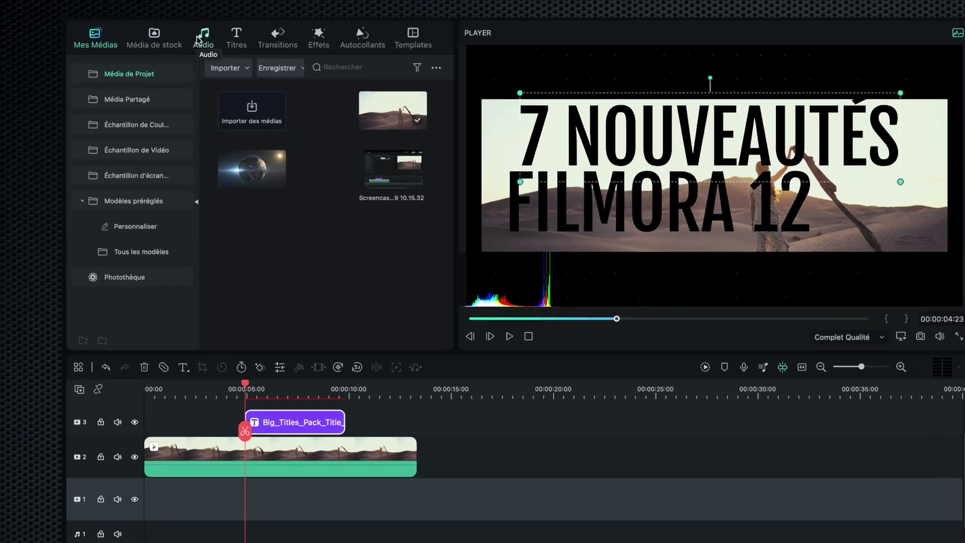
- Add the music track Drift - Pages Turn from the included audio library to the timeline
click(191, 36)
click(396, 187)
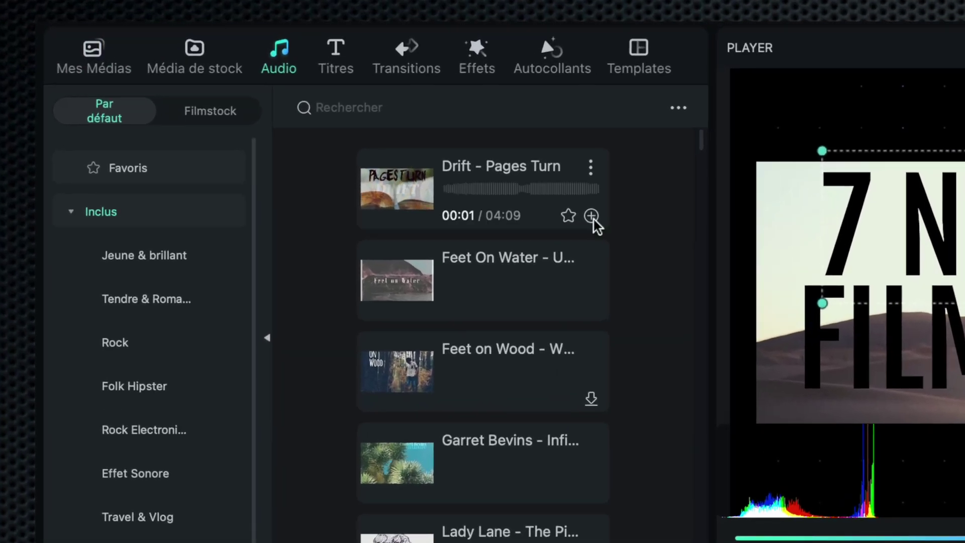
click(591, 215)
- Place the Dégradé 5 colour sample directly after the desert clip on video track 2 and extend it well past the end of the music
click(92, 48)
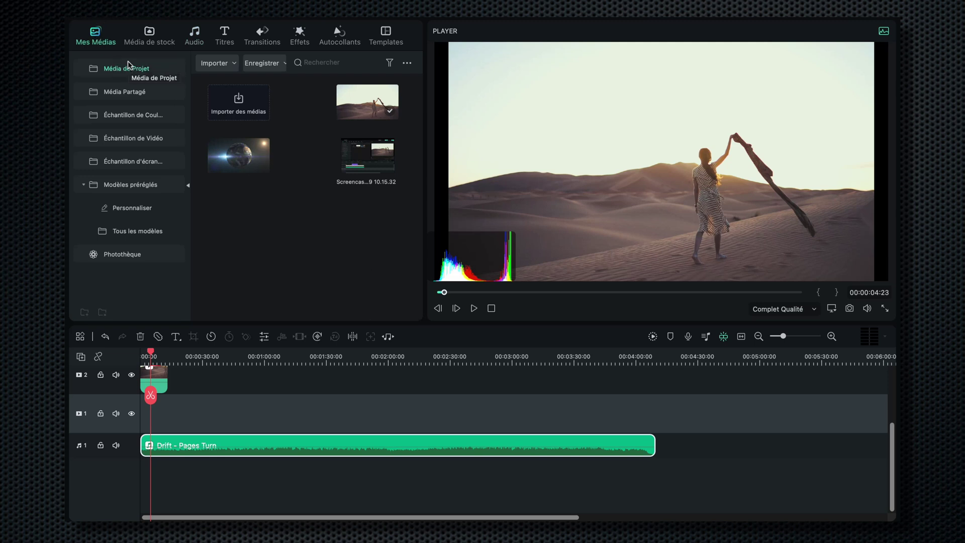
click(133, 115)
drag(239, 156, 776, 427)
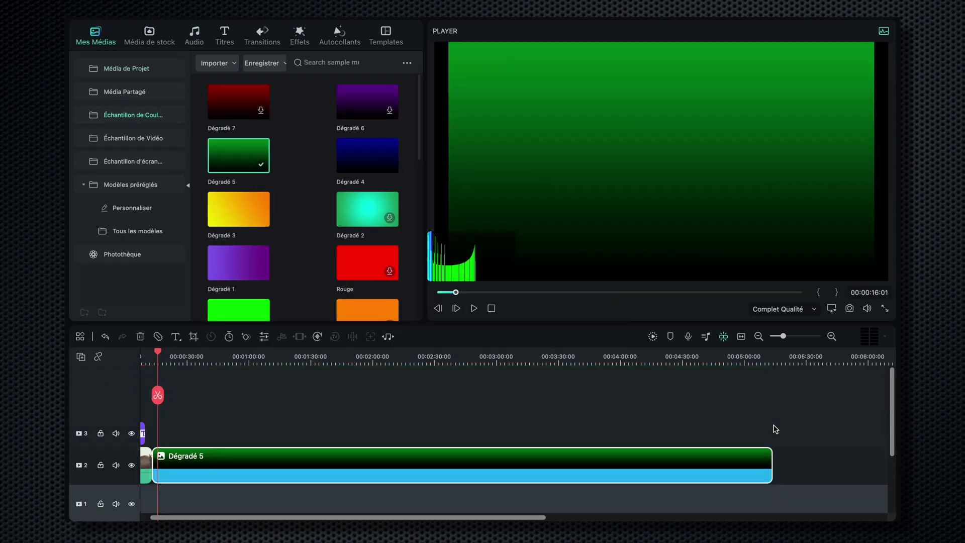
- Lengthen the Drift - Pages Turn music with Music Stretch so that it matches the end of the Dégradé 5 clip
scroll(776, 429, down, 2)
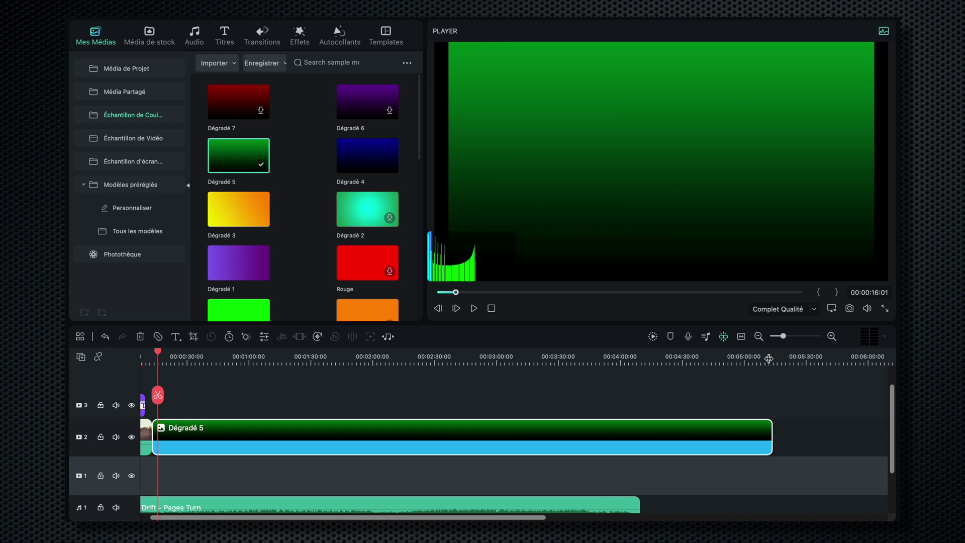
click(769, 359)
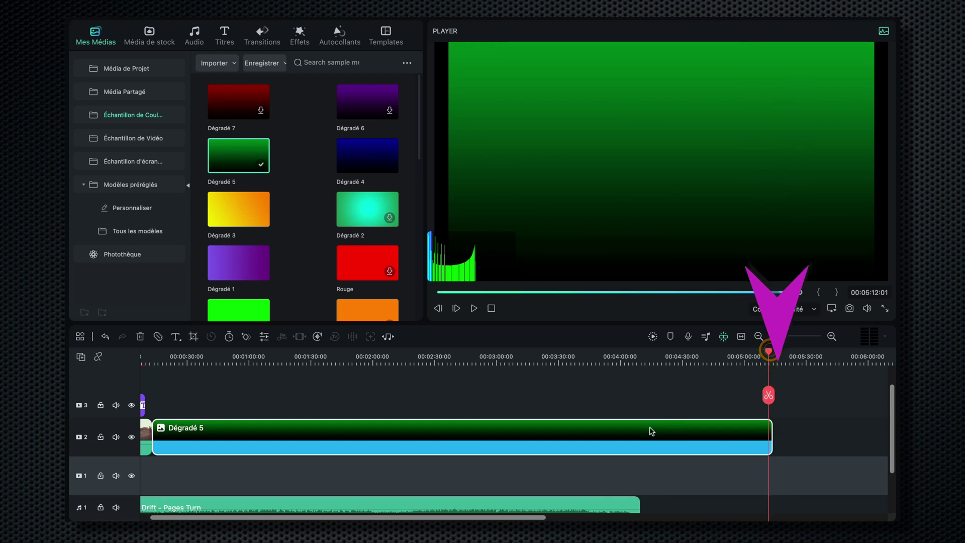
scroll(652, 432, down, 4)
click(598, 441)
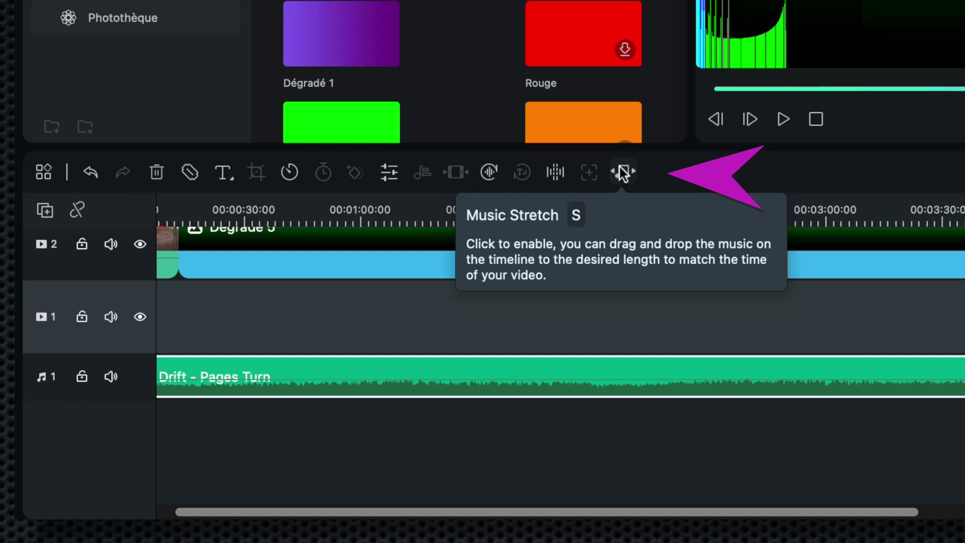
click(623, 173)
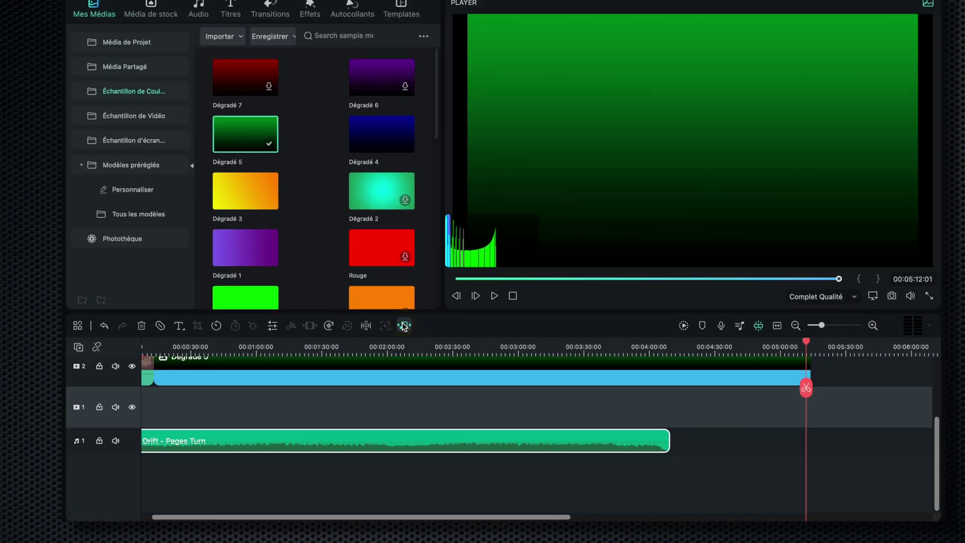
drag(670, 440, 774, 442)
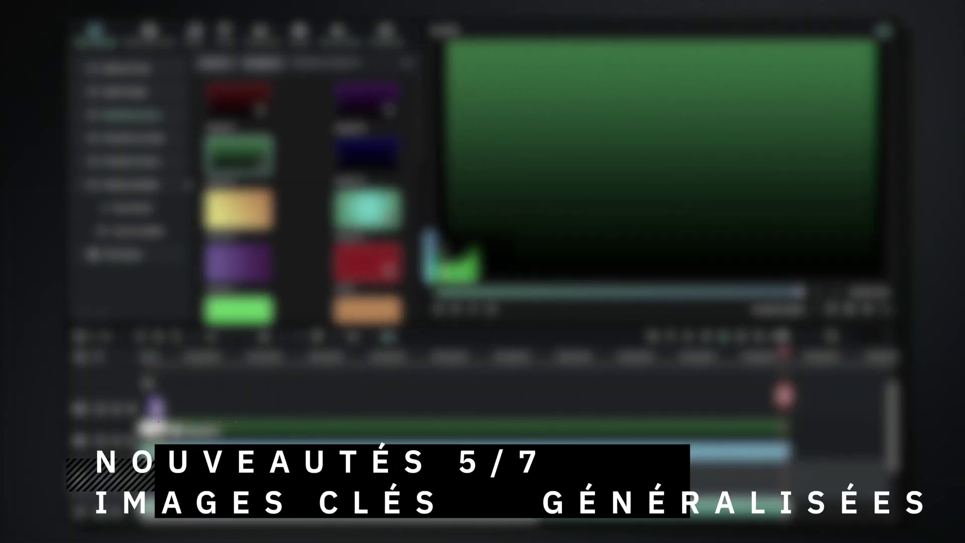
- Place the desert video at the start of video track 1 on the empty timeline and move the playhead to 00:00:01:23
scroll(577, 470, down, 2)
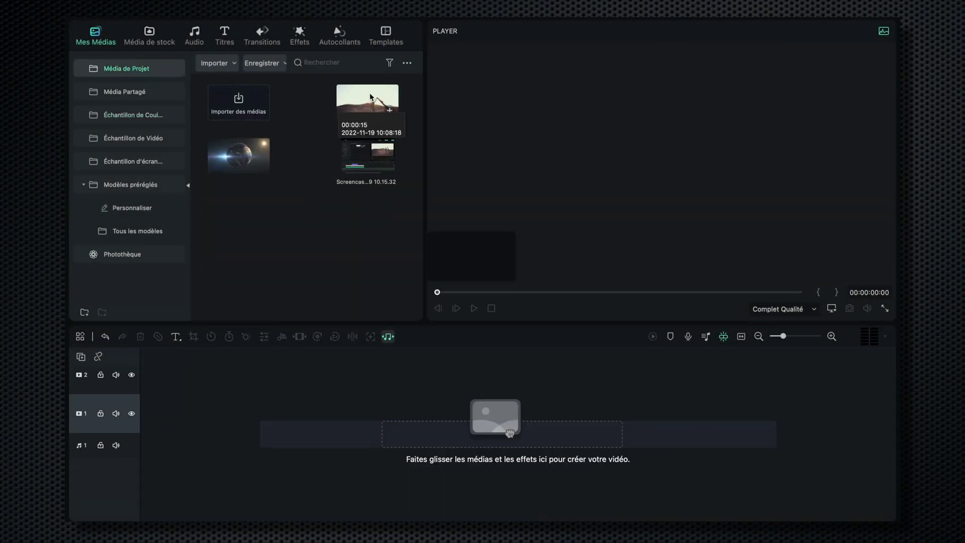
drag(369, 92, 226, 407)
click(201, 358)
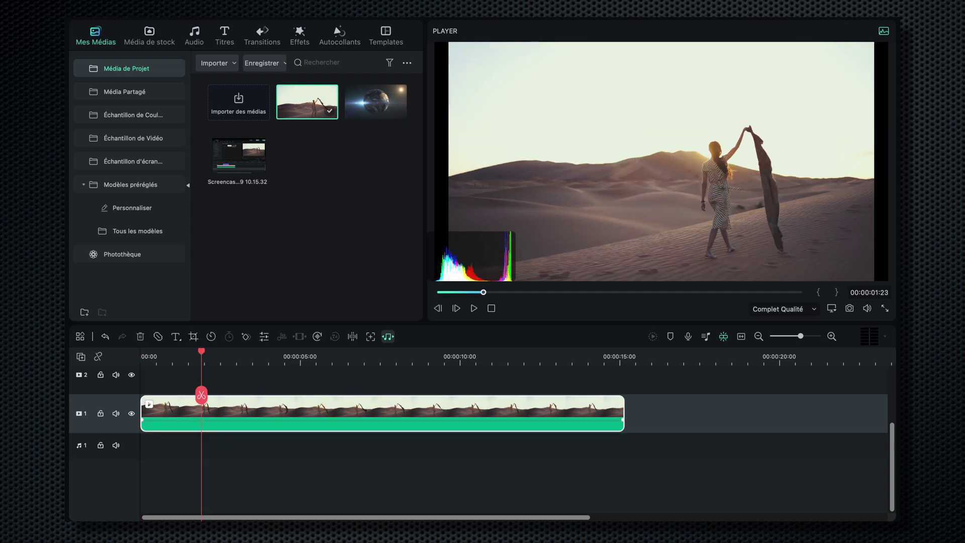
- Enable the drop shadow (Ombre portée) in the desert clip's basic video settings
double_click(242, 408)
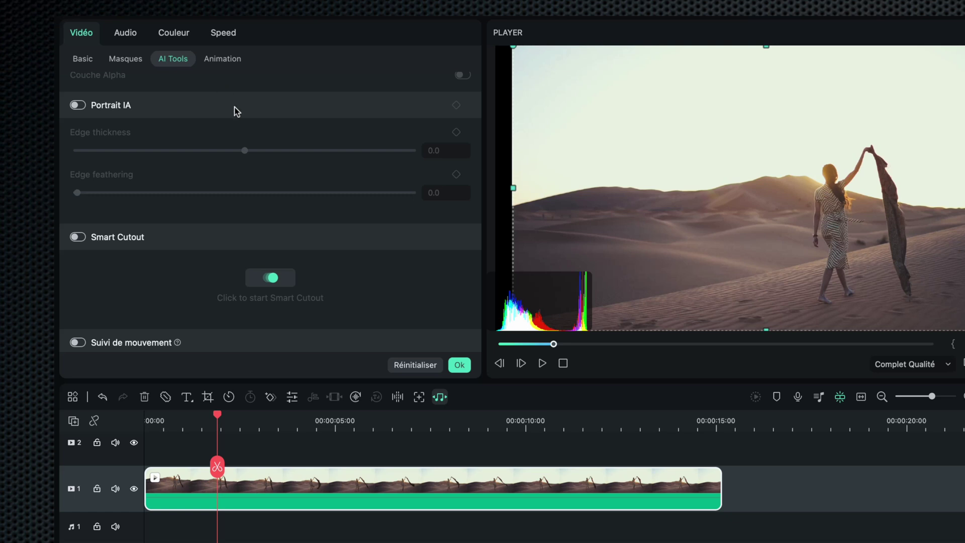
click(82, 59)
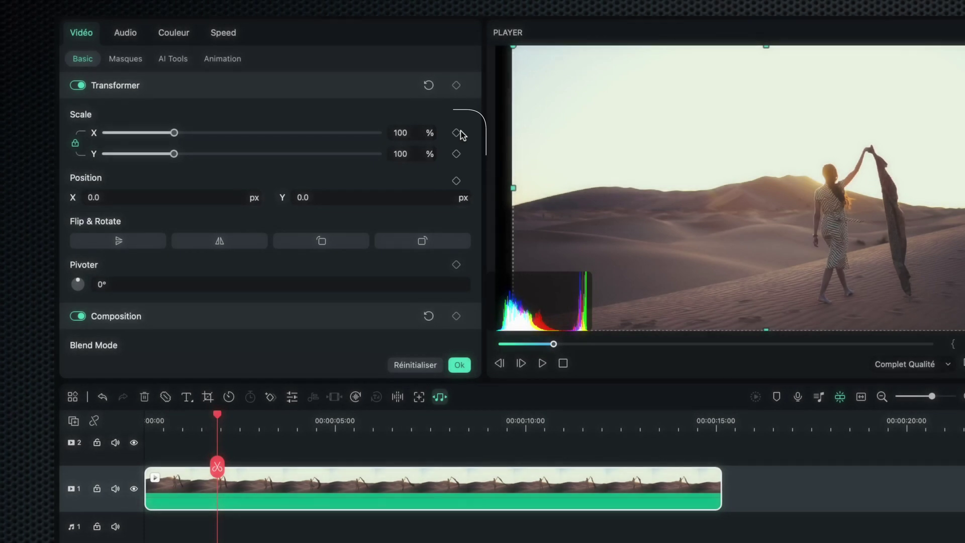
scroll(454, 136, down, 10)
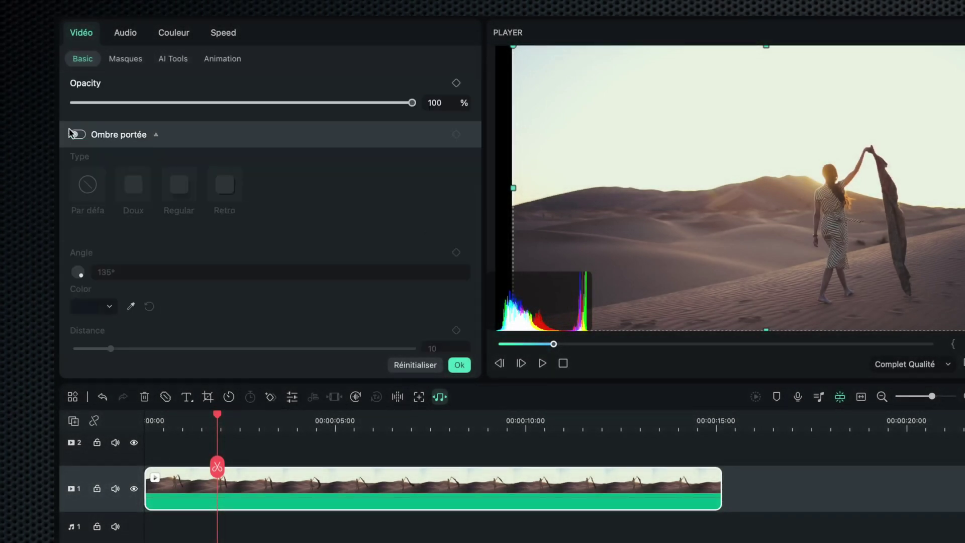
click(78, 134)
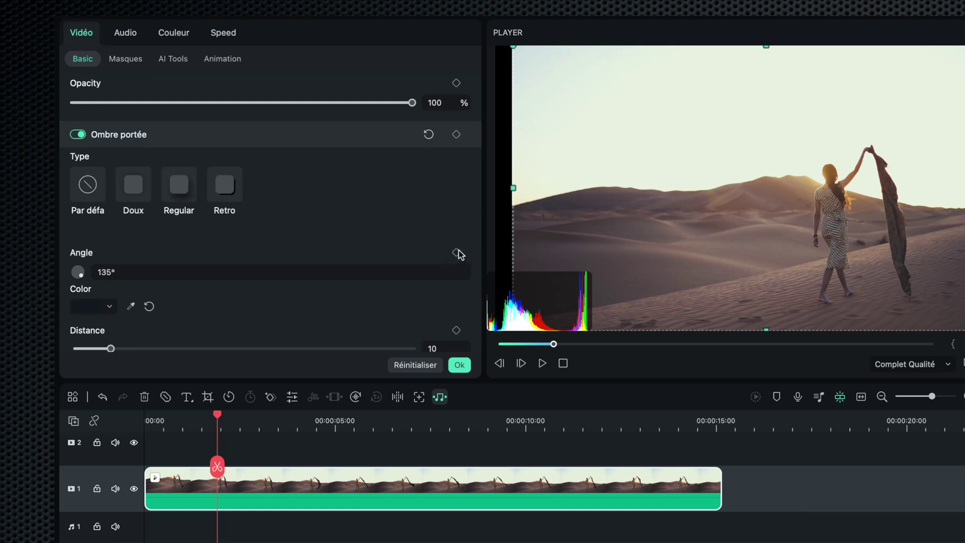
- Add a white balance keyframe to the desert clip at 00:00:01:23
scroll(302, 136, up, 5)
click(173, 32)
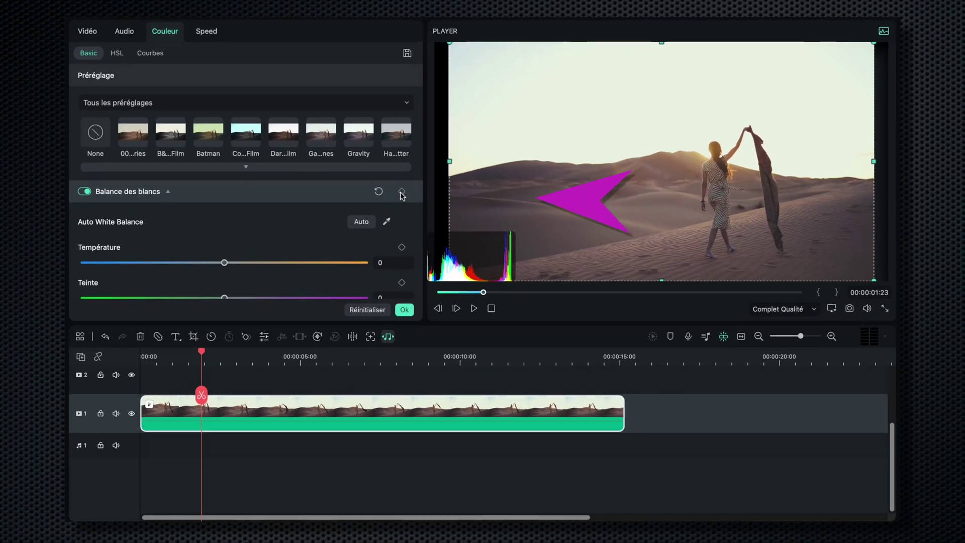
click(402, 192)
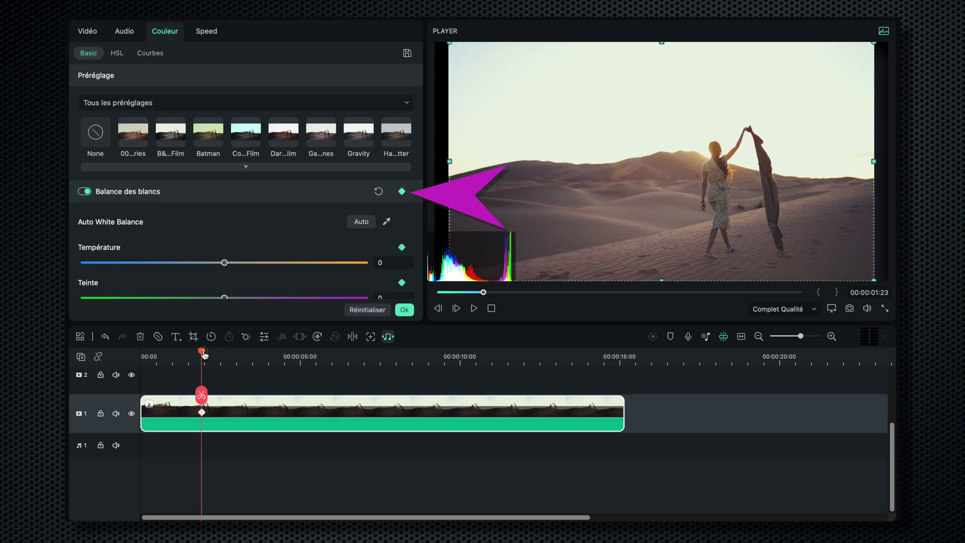
- Advance to 00:00:05:13 and set the desert clip's white balance temperature to 72 there
click(245, 355)
key(space)
key(space)
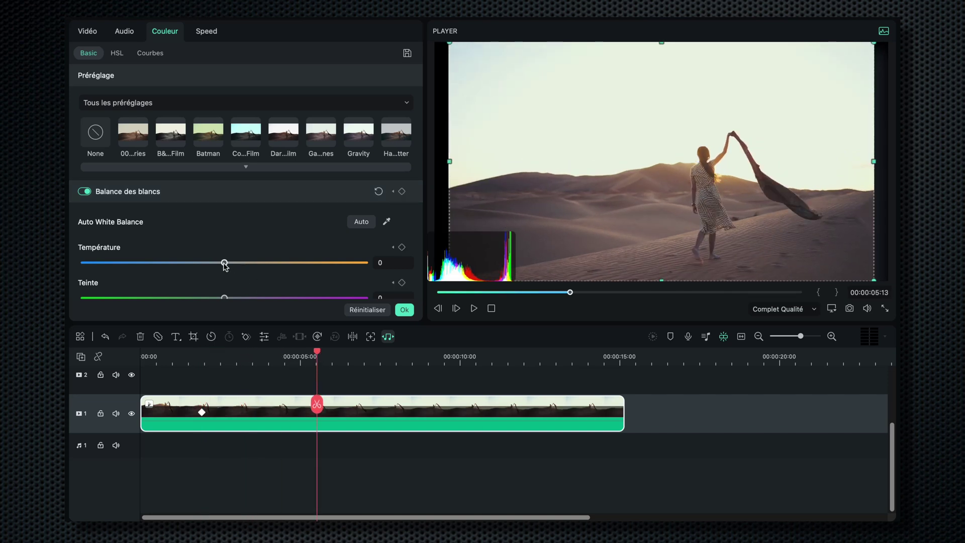
drag(224, 264, 326, 263)
- Reset the white balance temperature to 0 at 00:00:09:22 and scrub the timeline to preview the keyframed colour change
click(317, 353)
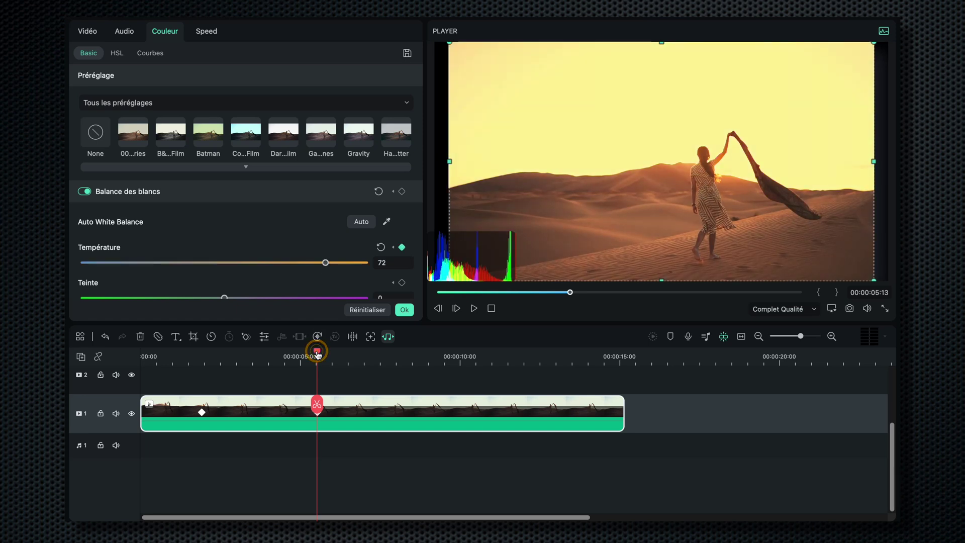
drag(317, 355, 457, 352)
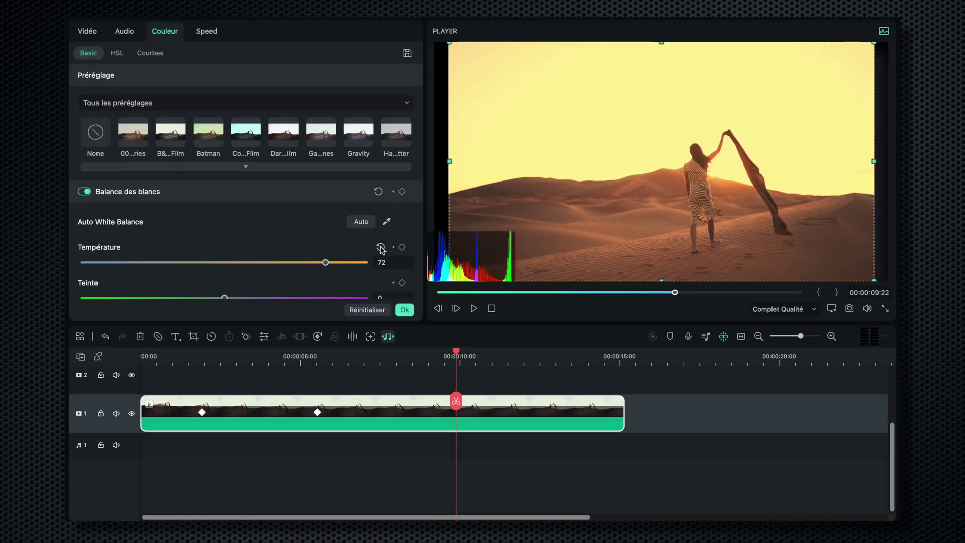
click(381, 247)
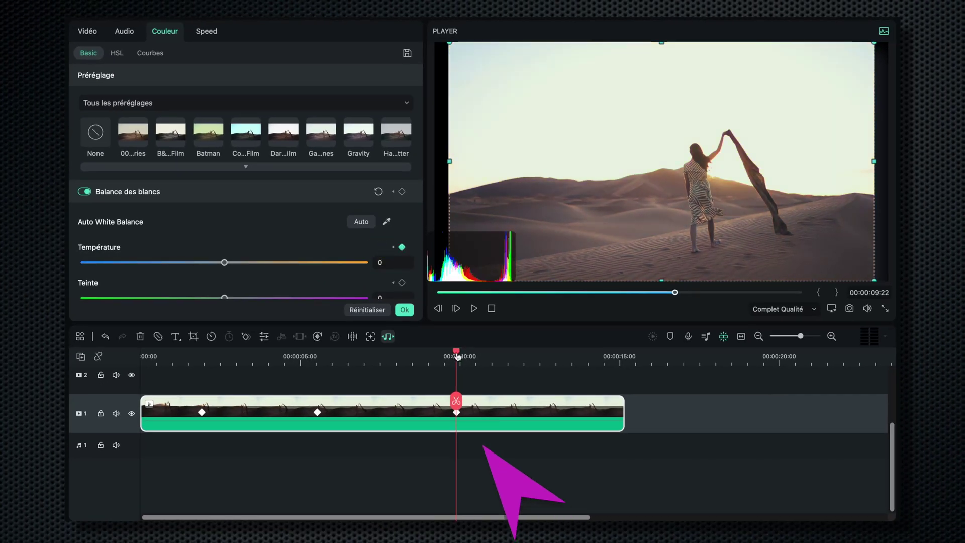
drag(457, 355, 447, 355)
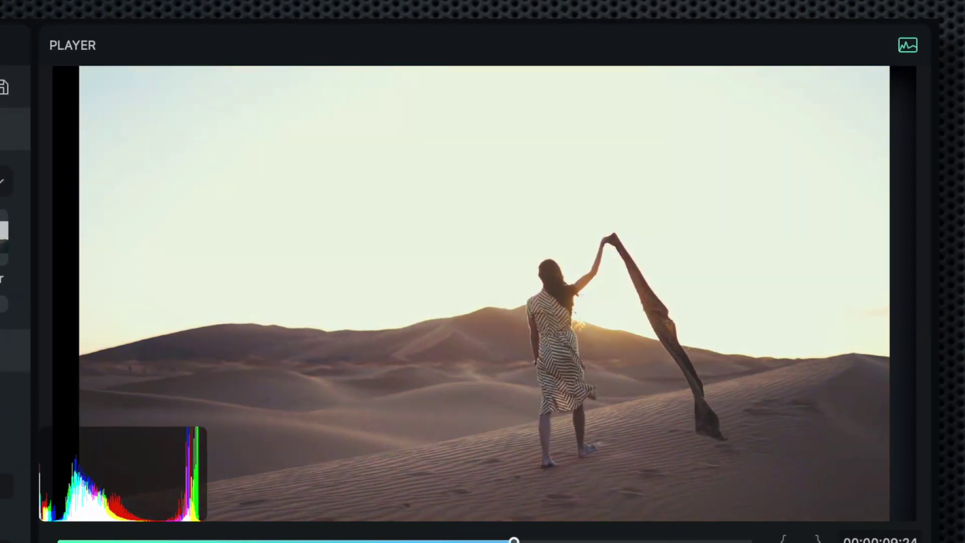
- Confirm the desert clip's colour settings and add the Film 6 overlay effect on the track above the clip
key(space)
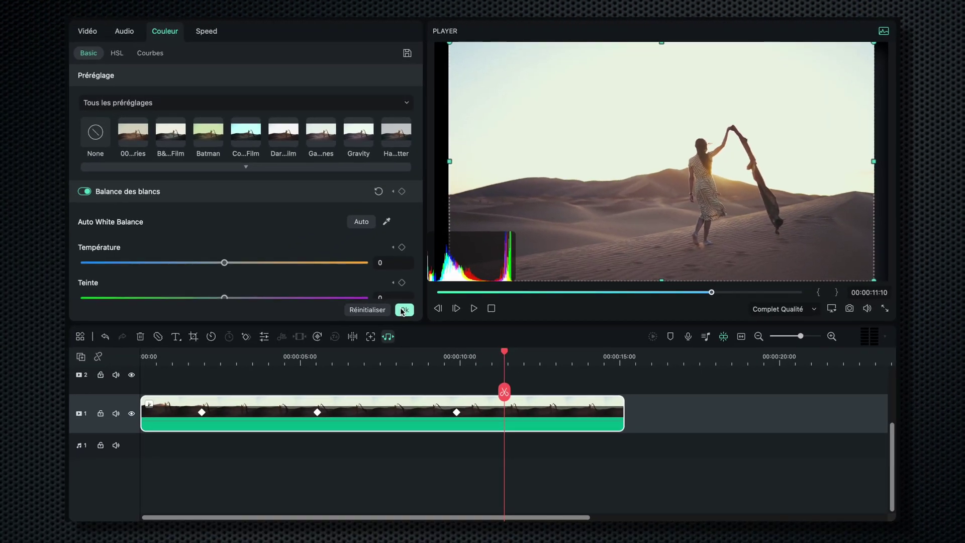
click(404, 311)
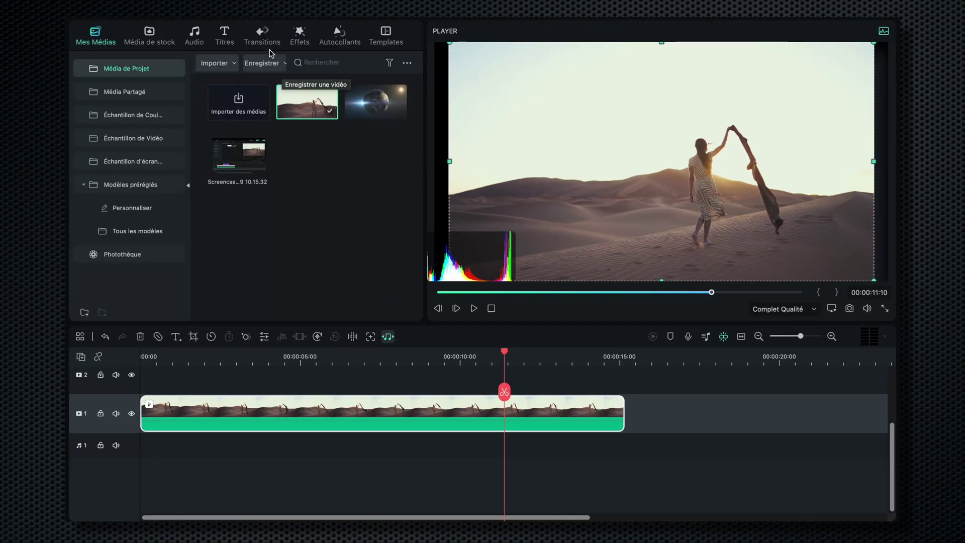
click(300, 34)
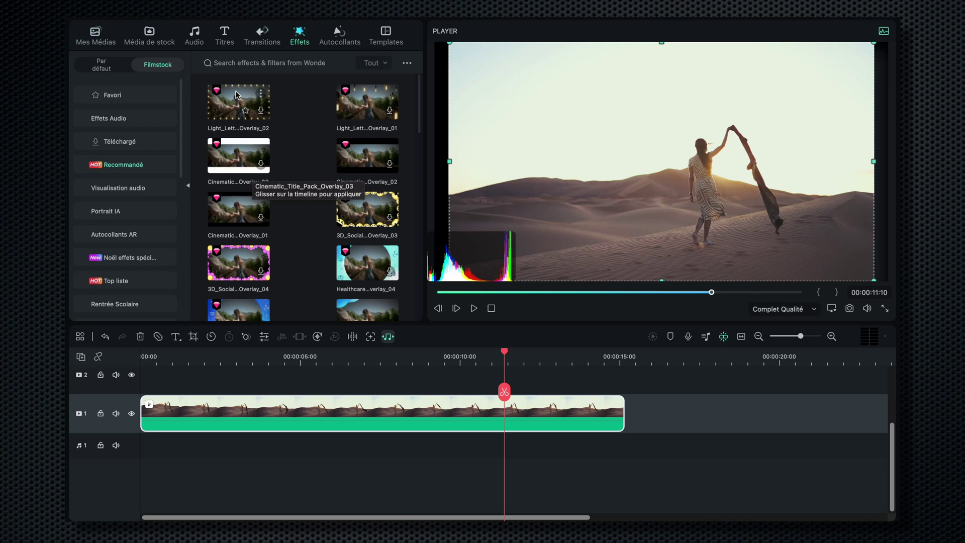
click(101, 64)
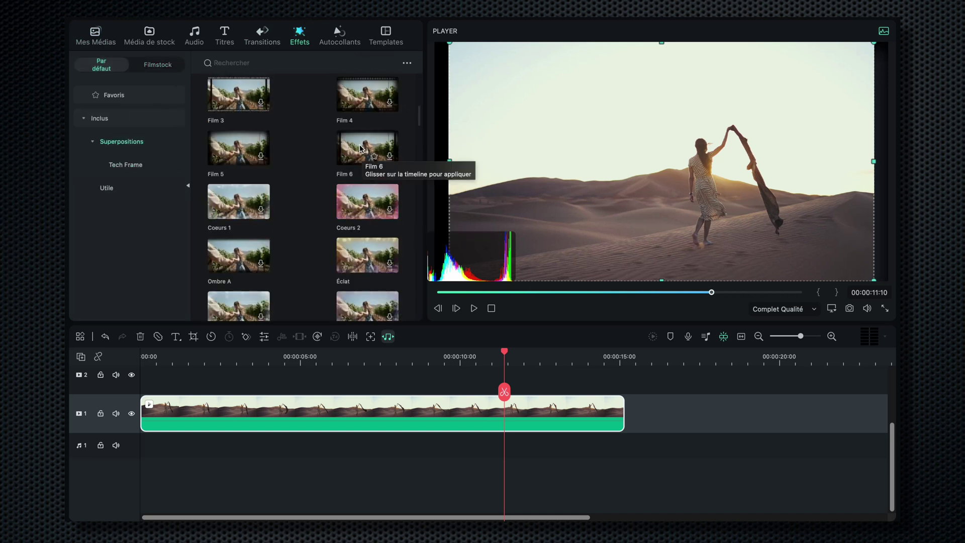
click(361, 150)
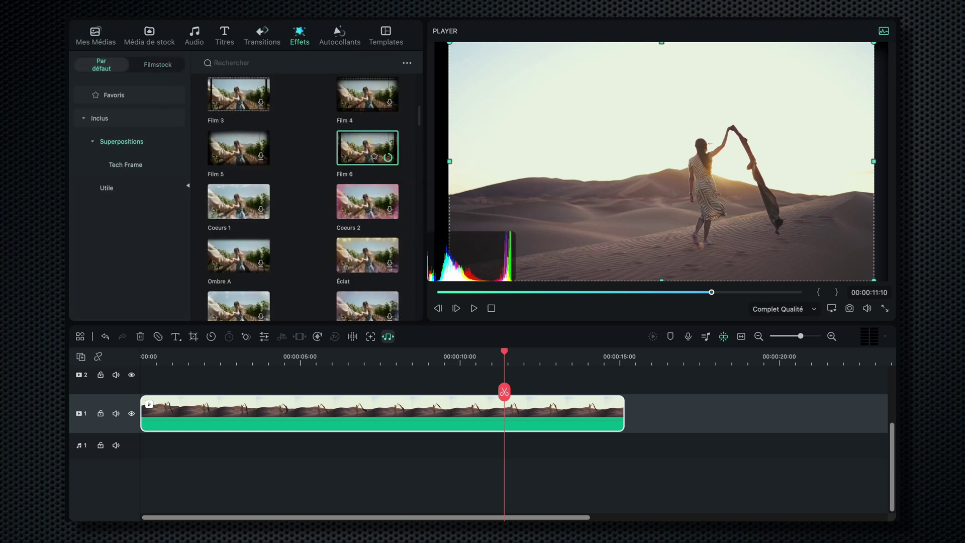
click(363, 145)
drag(324, 280, 336, 406)
- Move the Film 6 effect to start just before 00:00:04:16 and keyframe its Alpha at 0 there
double_click(321, 415)
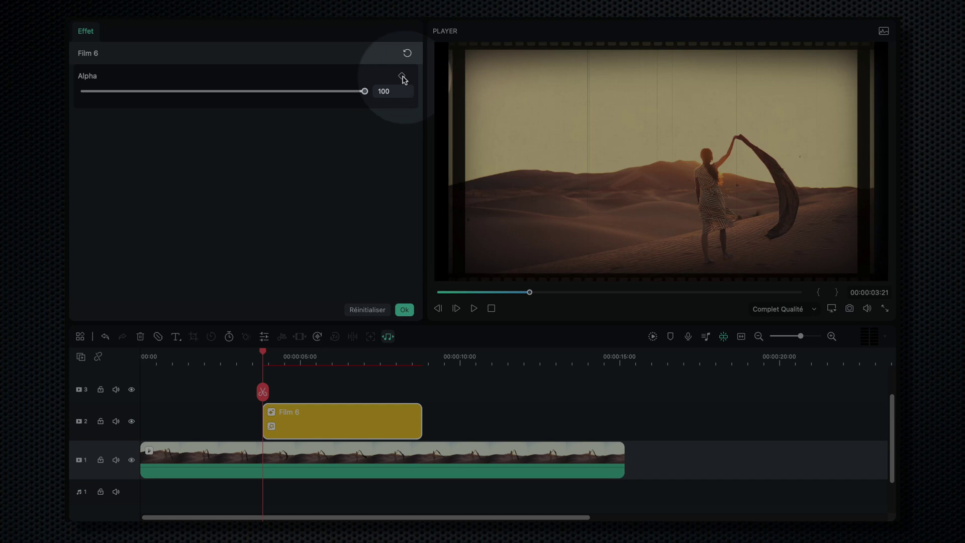
drag(280, 422, 302, 423)
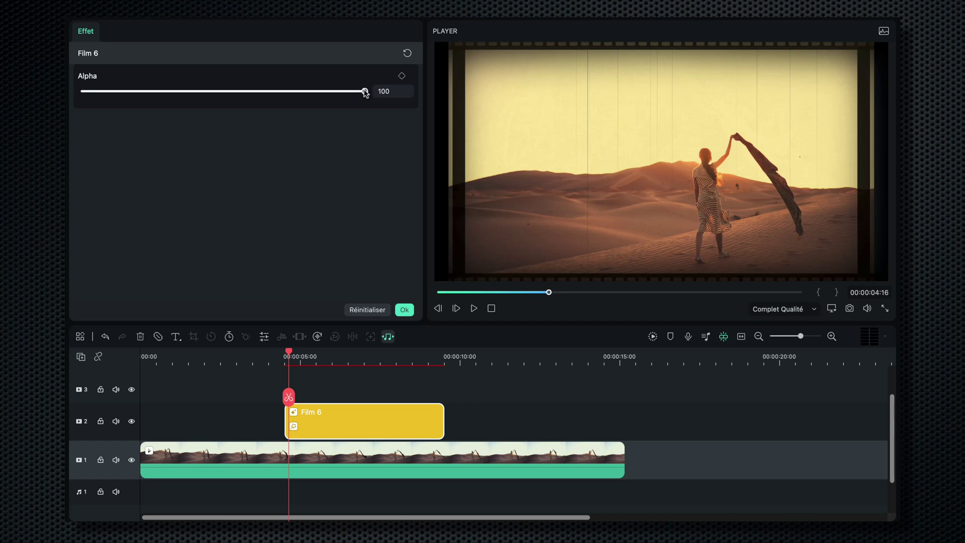
drag(368, 92, 85, 92)
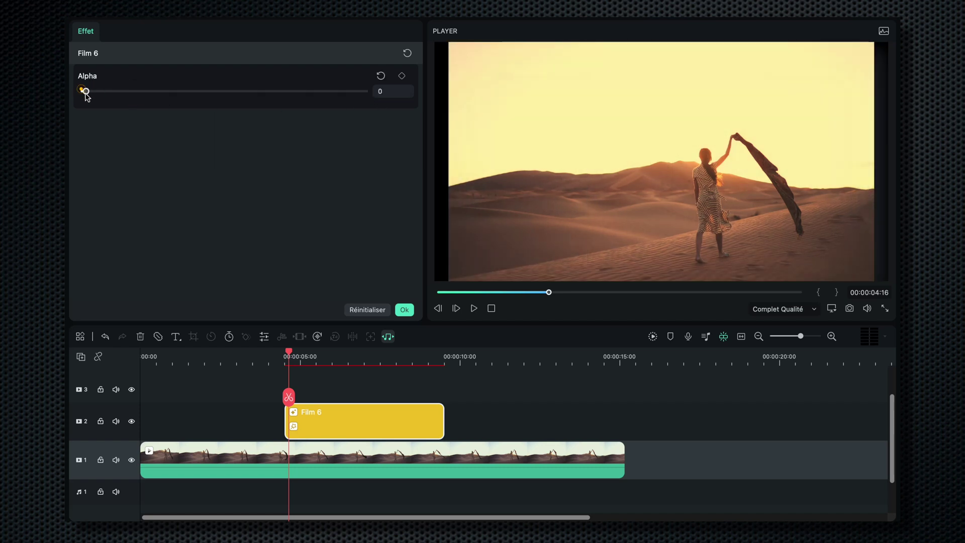
click(402, 77)
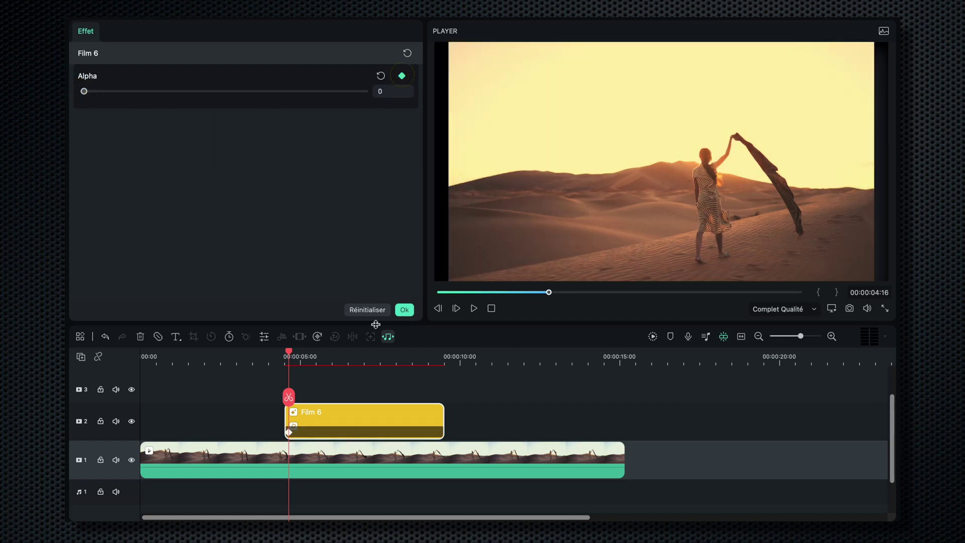
- Keyframe the Film 6 Alpha at 100 at 00:00:06:19 and at 0 at 00:00:09:00, and preview the fade
drag(291, 353, 356, 352)
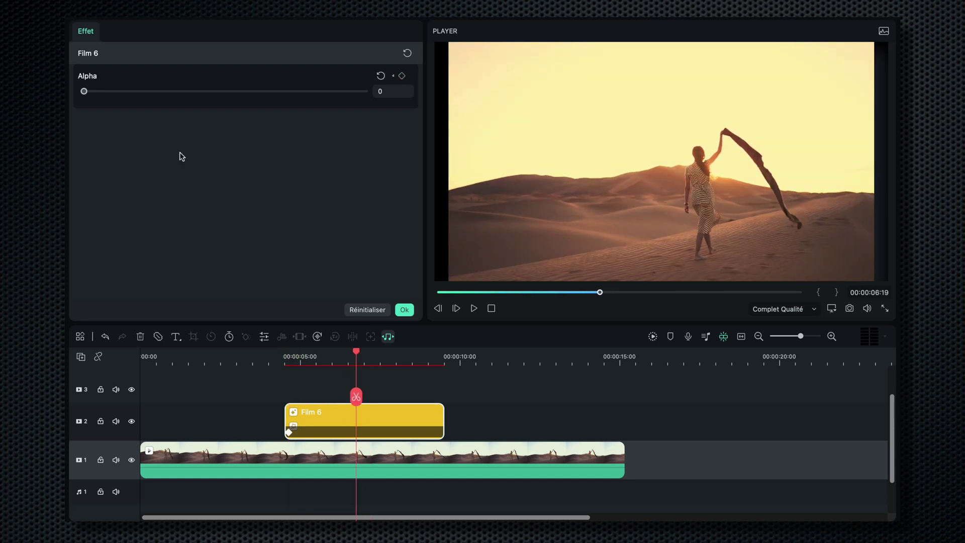
drag(85, 94, 396, 101)
drag(357, 352, 428, 352)
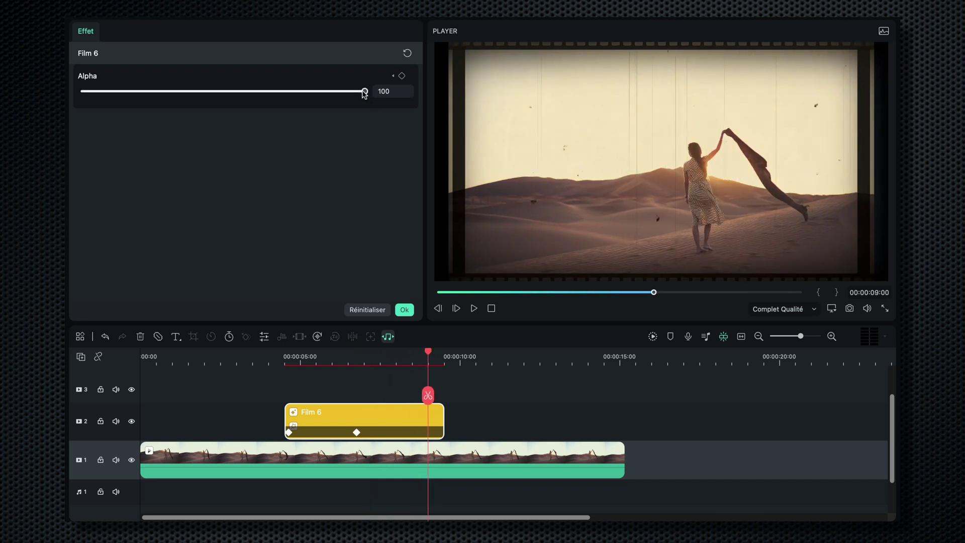
drag(365, 93, 69, 97)
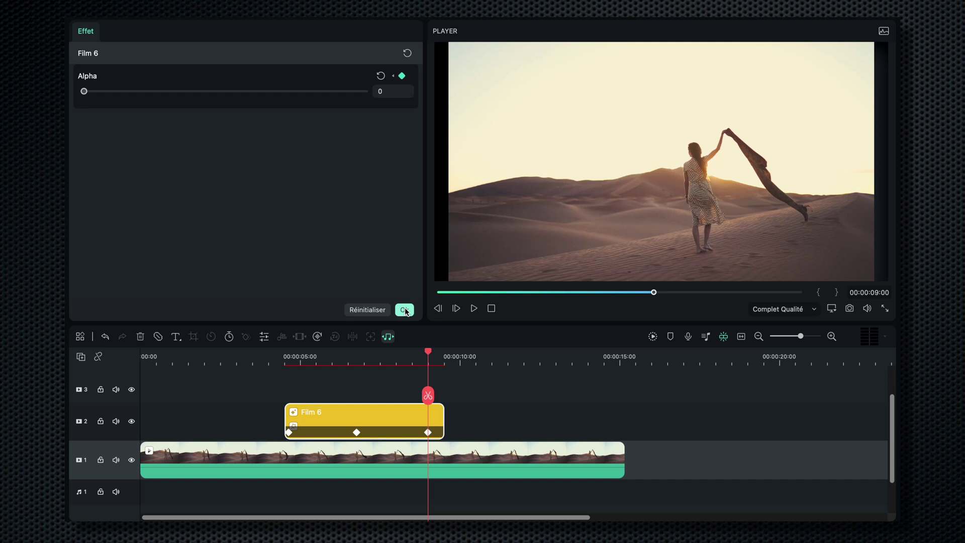
click(405, 311)
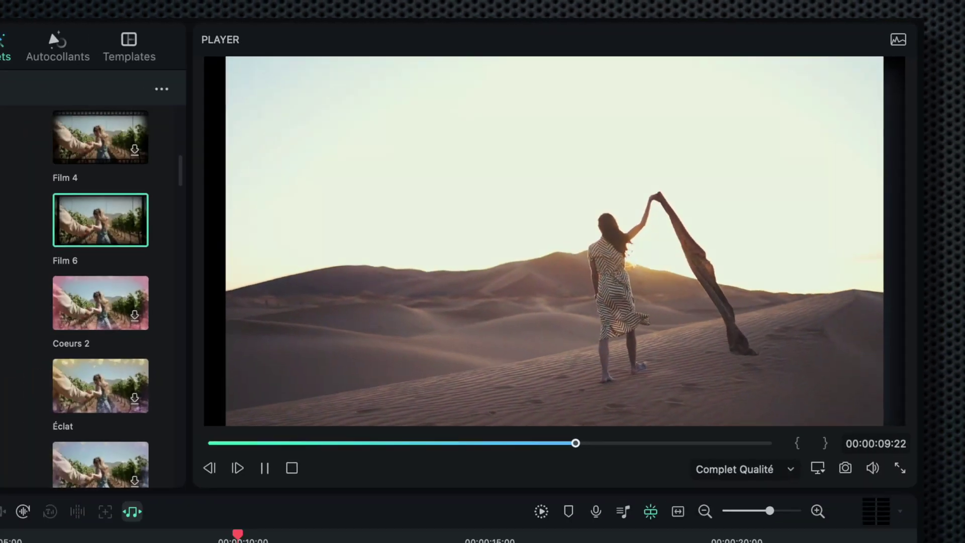
key(space)
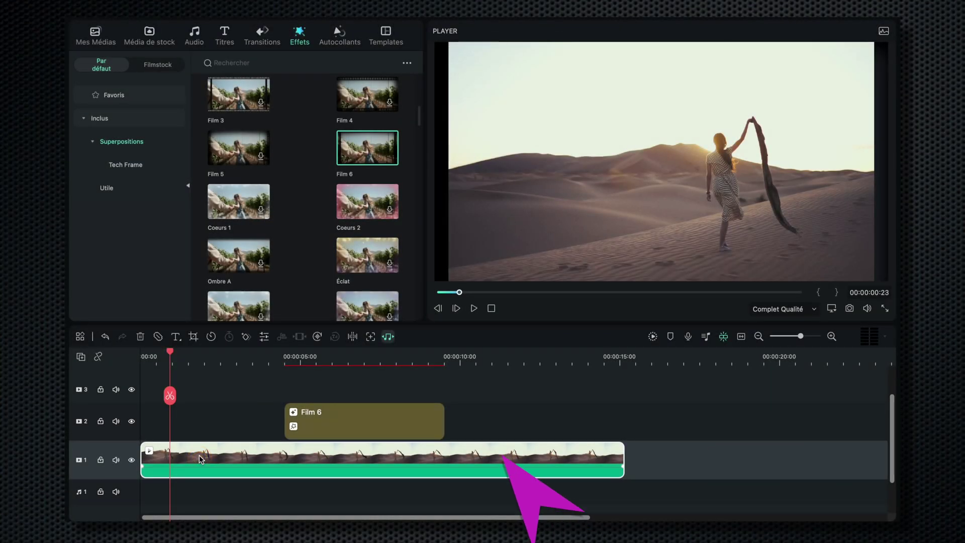
- Add a hand-drawn mask (Dessiner un masque) to the desert clip at 00:00:00:23
double_click(201, 459)
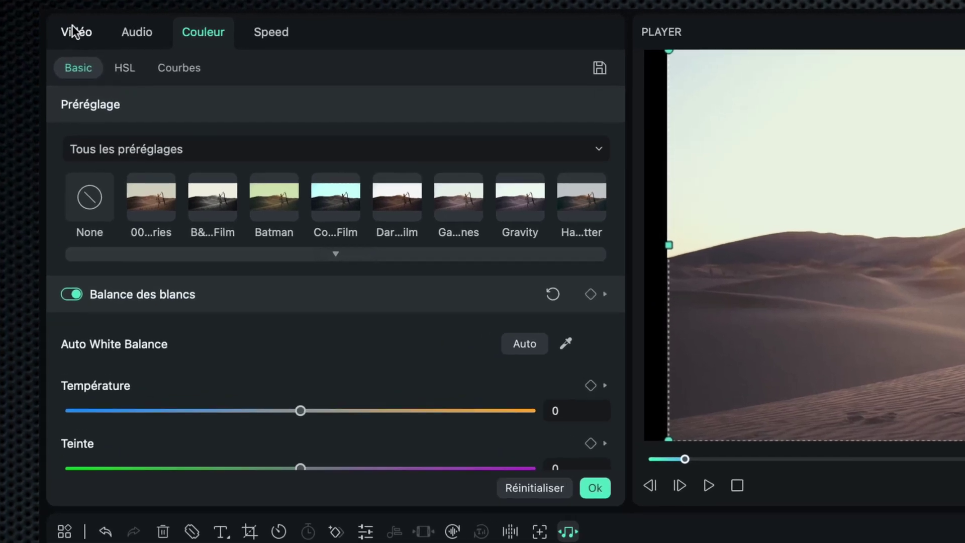
click(86, 30)
click(136, 69)
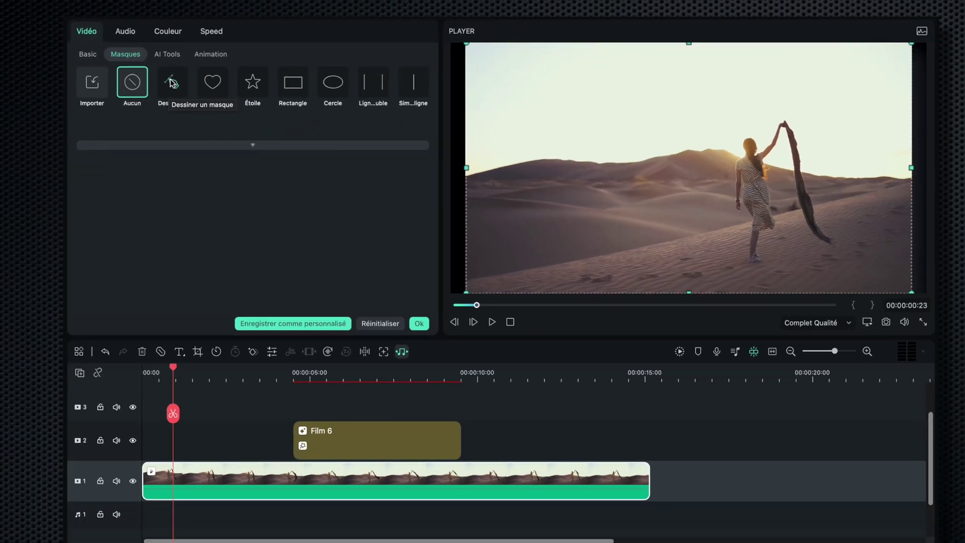
click(216, 119)
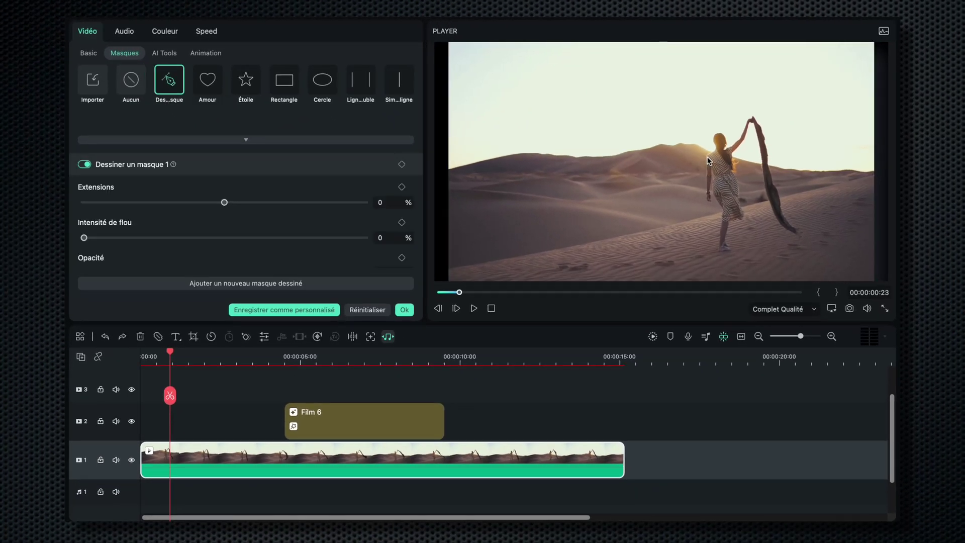
- Start the mask outline at the woman's left shoulder and trace down her lowered arm, hand and dress edge
click(709, 152)
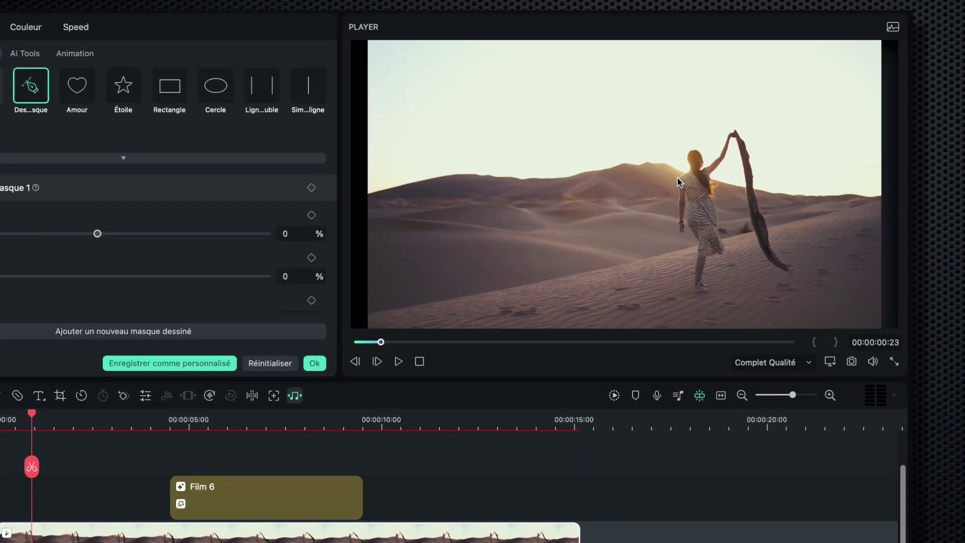
click(704, 164)
click(708, 185)
click(705, 195)
click(670, 243)
click(667, 252)
click(679, 260)
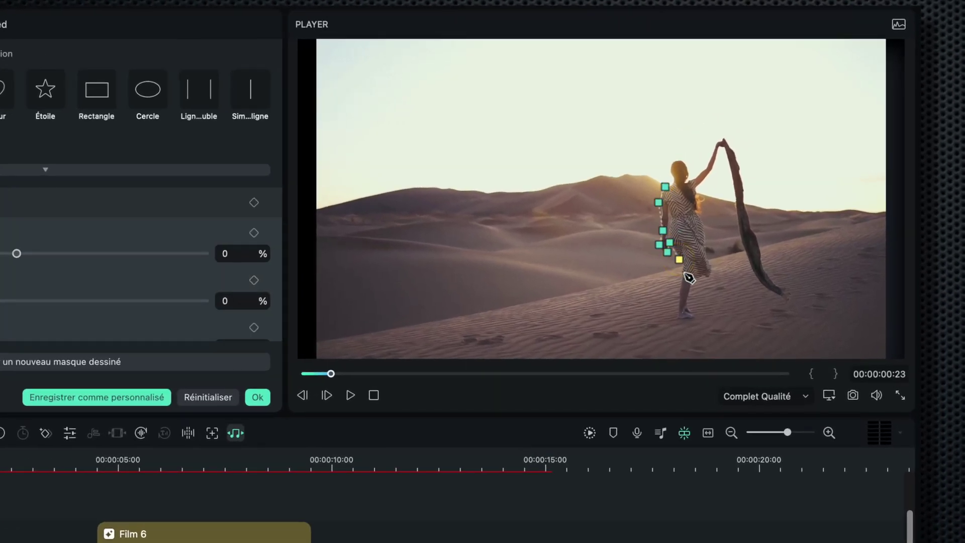
- Continue the mask outline in close-up around the woman's leg and foot and up the right edge of her dress
click(830, 396)
mouse_move(668, 453)
click(861, 489)
scroll(518, 265, down, 5)
click(517, 265)
scroll(647, 146, up, 3)
click(647, 146)
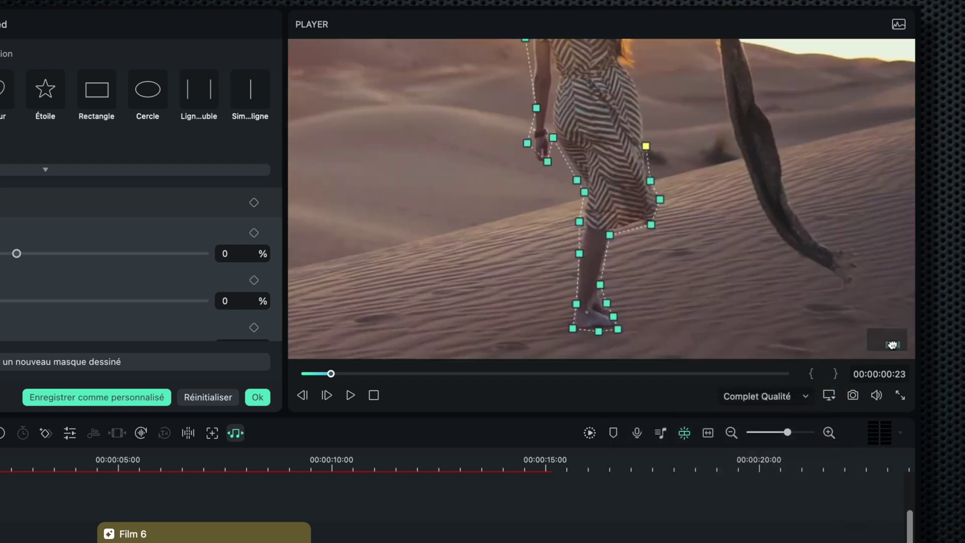
- Trace the mask around the raised arm, the scarf and the head, and close the path at the shoulder starting point
scroll(511, 52, up, 5)
click(510, 51)
scroll(667, 315, left, 3)
click(667, 314)
scroll(673, 319, down, 5)
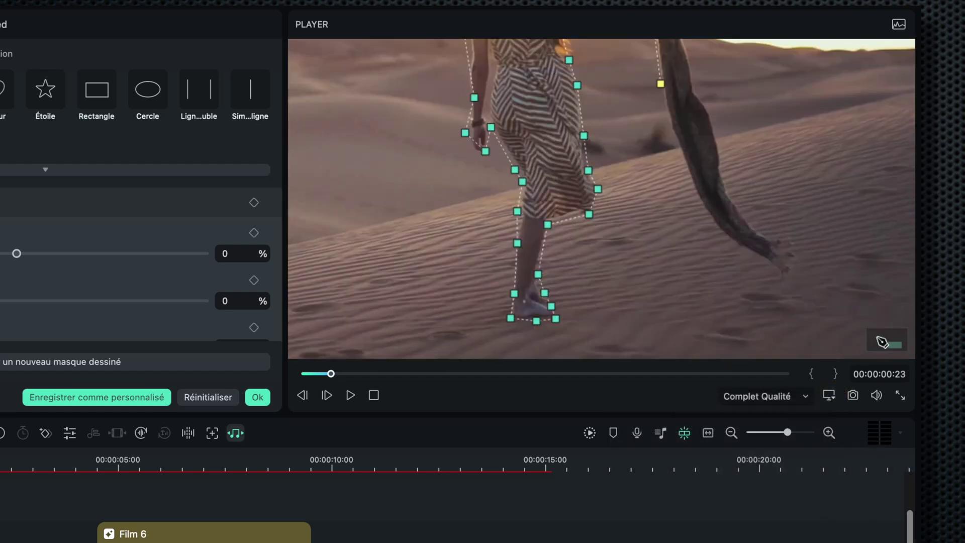
key(alt)
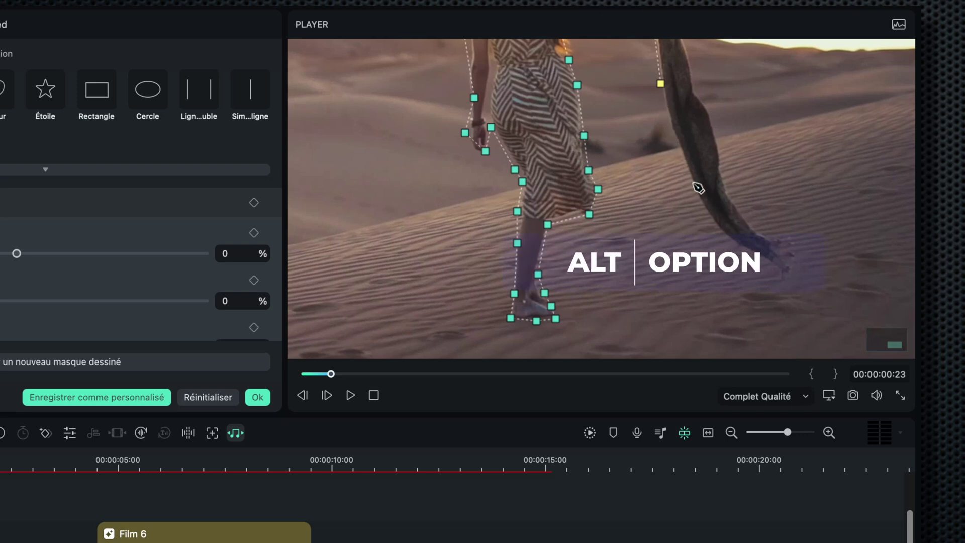
drag(694, 184, 772, 269)
click(696, 88)
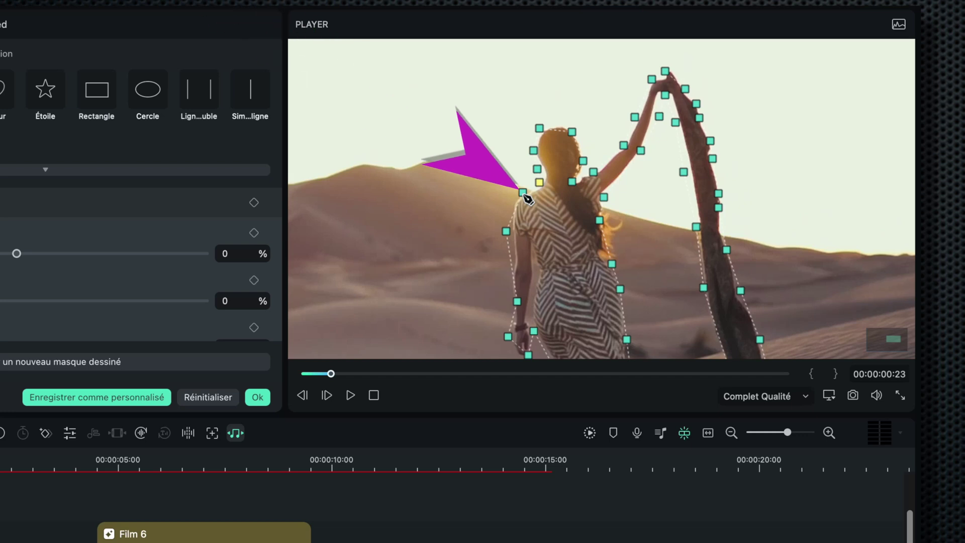
click(523, 193)
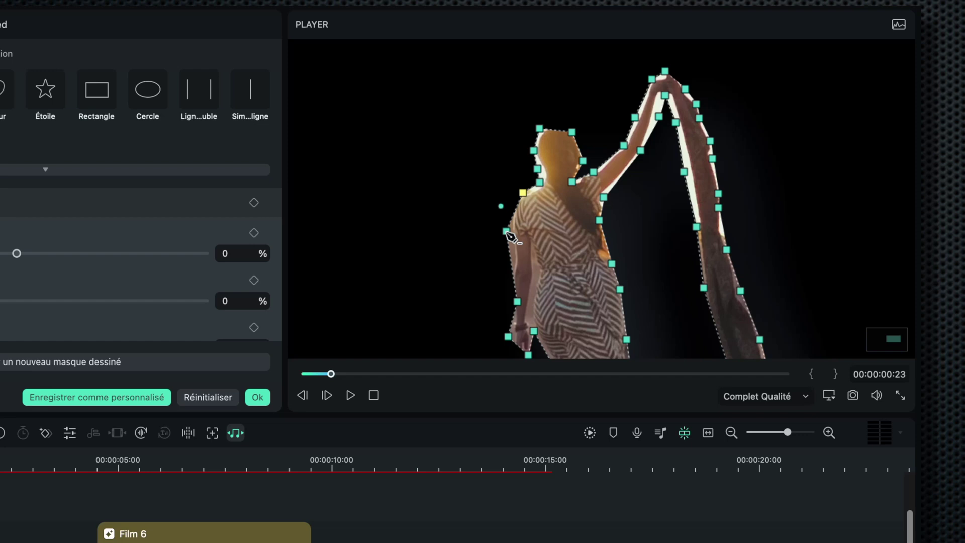
- Refine the mask path by adjusting the shoulder point and adding points along the lowered arm, head and neck
drag(506, 232, 511, 238)
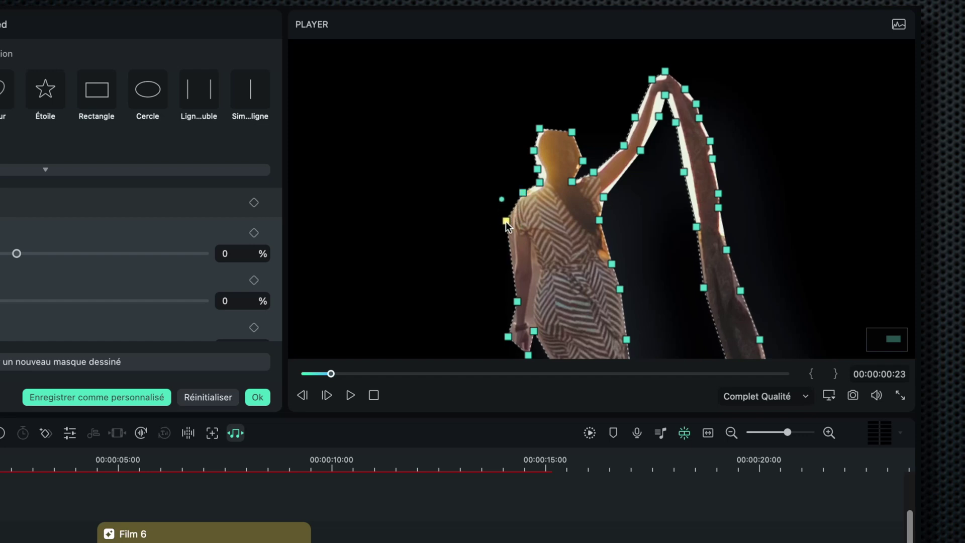
click(516, 214)
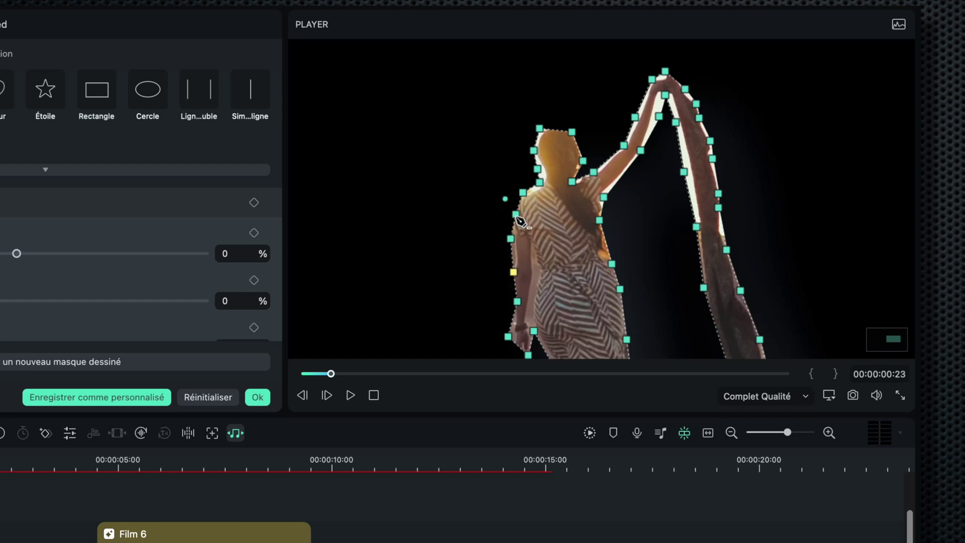
click(514, 238)
click(516, 258)
click(515, 287)
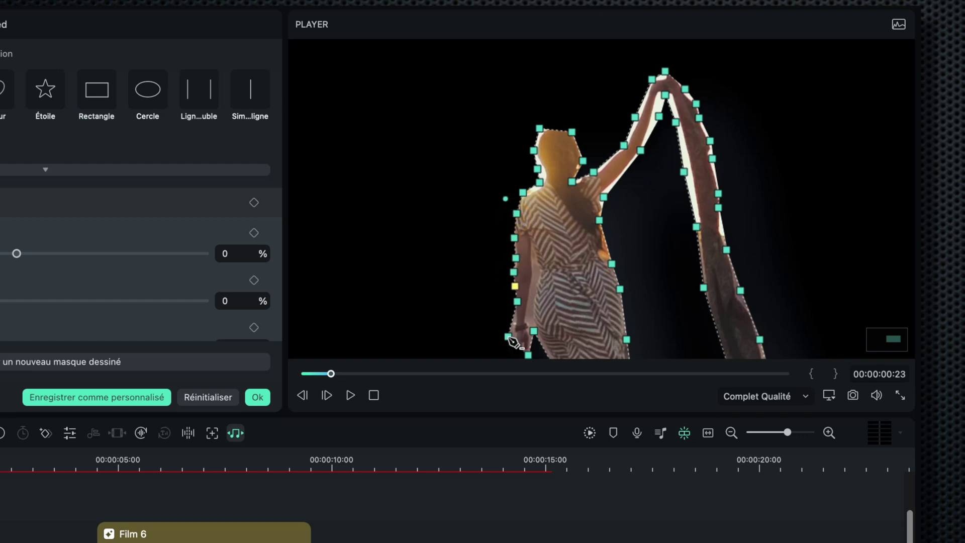
click(513, 333)
click(541, 167)
click(561, 129)
click(609, 163)
click(593, 174)
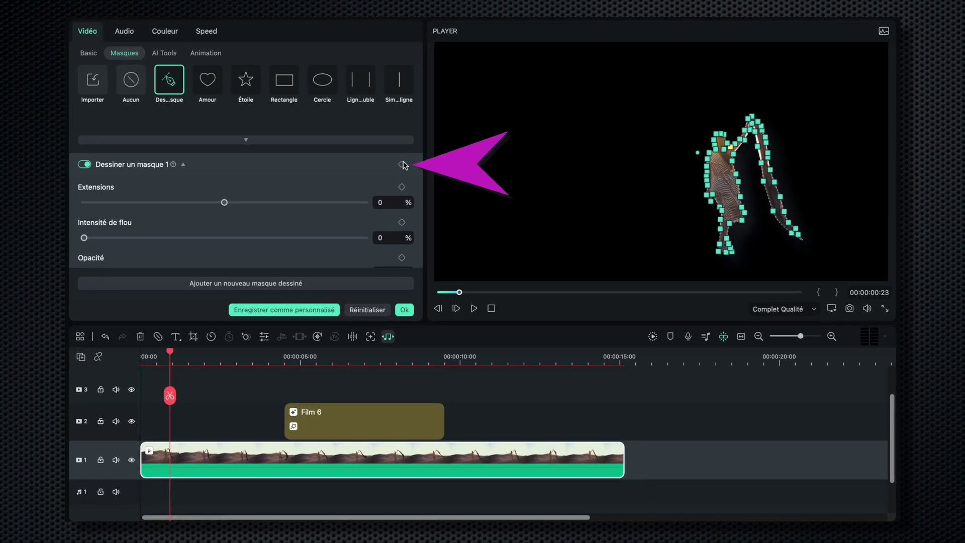
- Keyframe the drawn mask at 00:00:00:23 and refit its path to the woman and scarf at 00:00:03:05
click(402, 165)
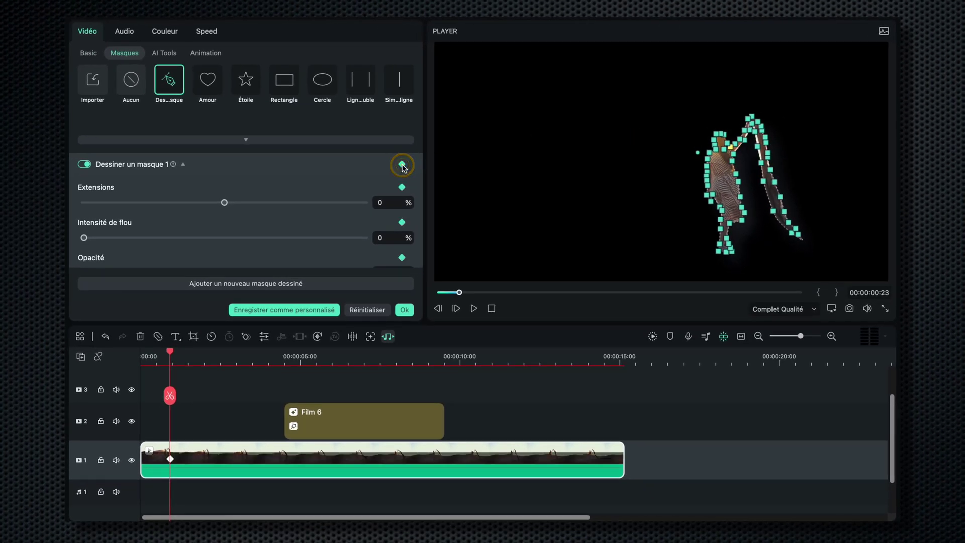
drag(172, 355, 243, 366)
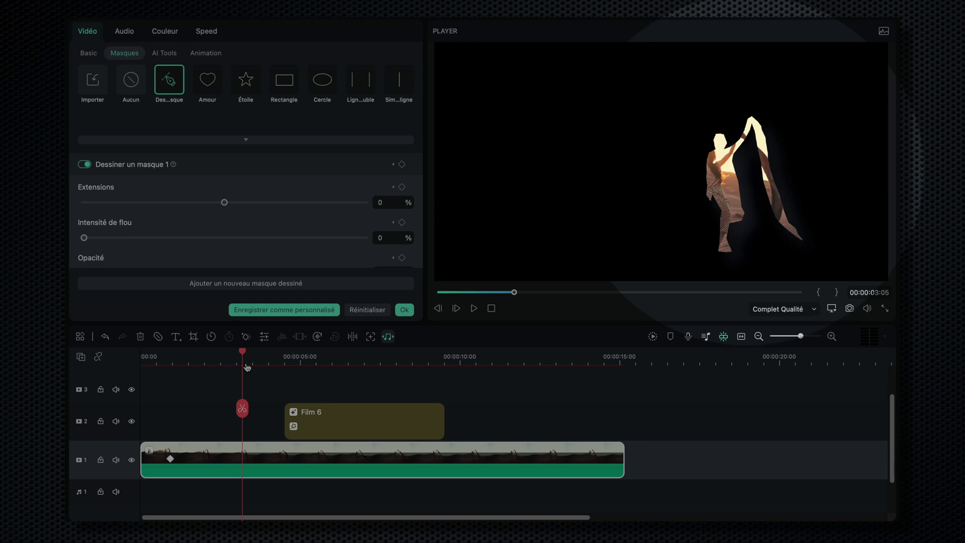
click(799, 137)
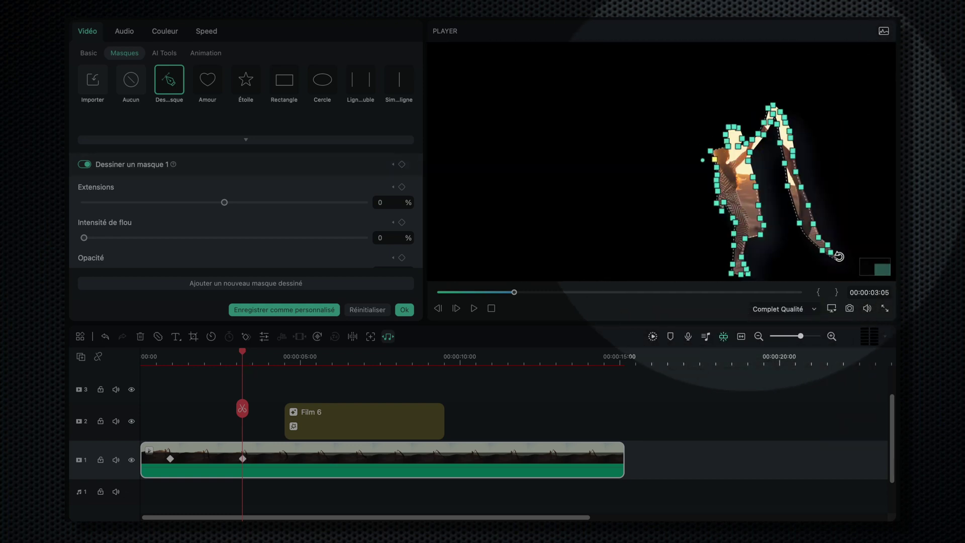
mouse_move(799, 136)
mouse_down()
mouse_move(697, 107)
mouse_move(729, 272)
mouse_up()
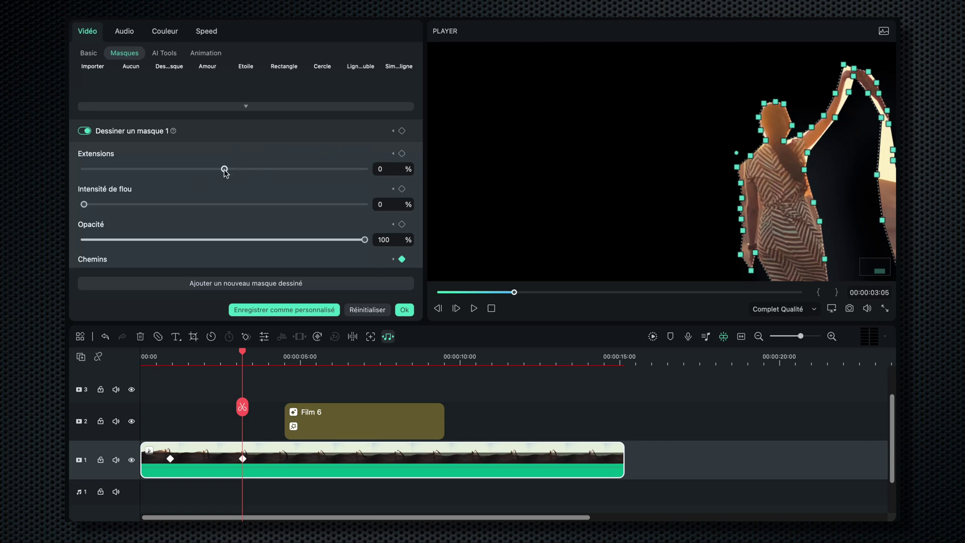
- Set the drawn mask's Extensions to 3% and its blur intensity (Intensité de flou) to 12%
drag(224, 170, 229, 169)
drag(84, 207, 118, 204)
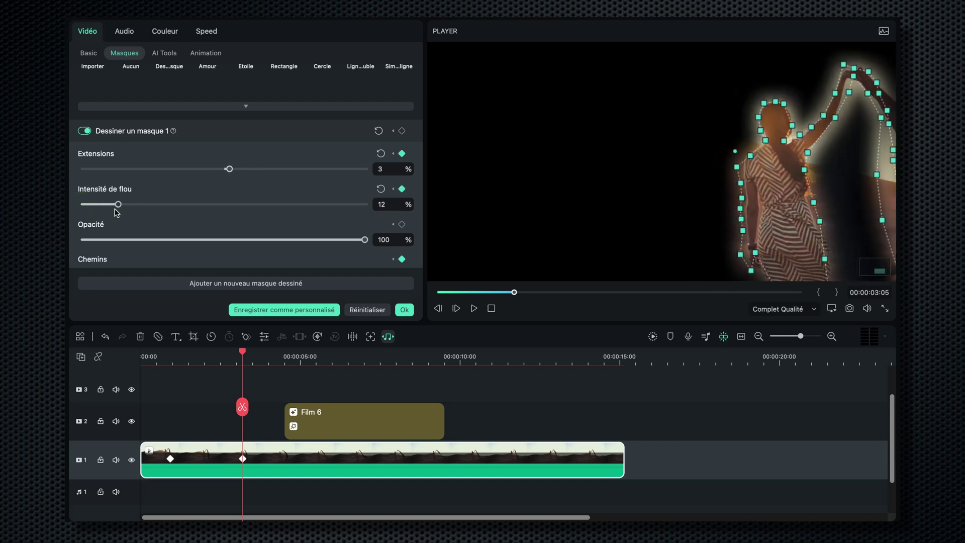
- Try the mask's opacity at 32%, restore it to 100% and invert the mask
scroll(151, 206, down, 1)
click(345, 217)
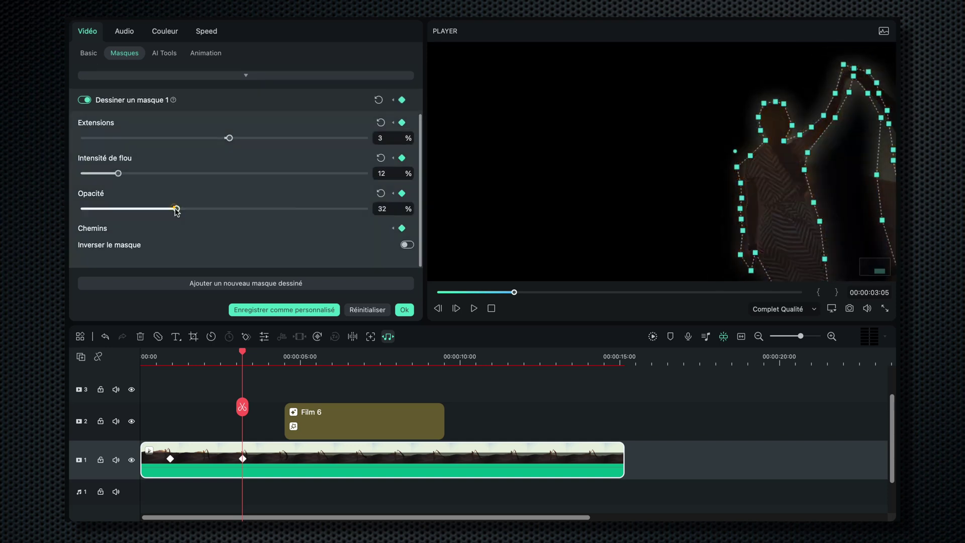
click(406, 246)
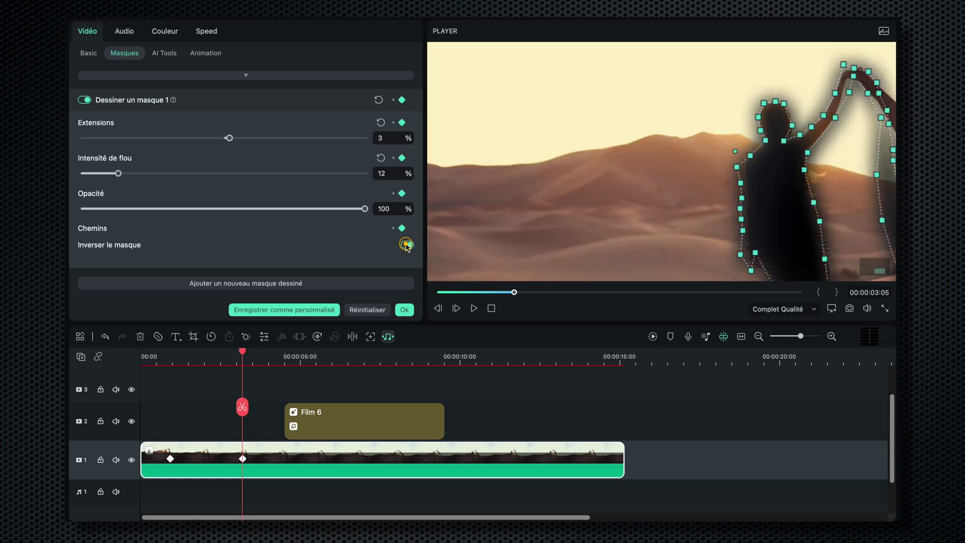
- Remove the drawn mask from the desert clip by choosing the Aucun mask option
click(832, 309)
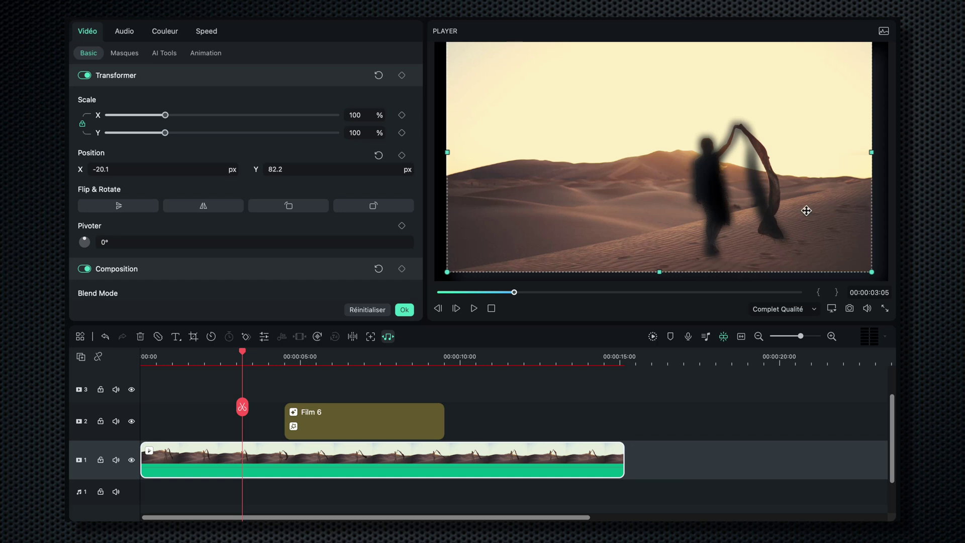
click(124, 53)
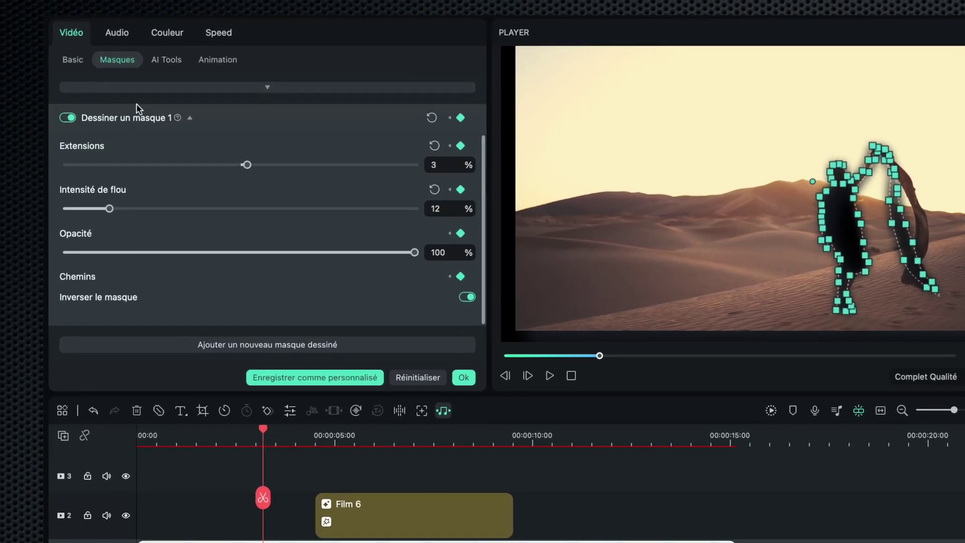
click(110, 78)
click(122, 103)
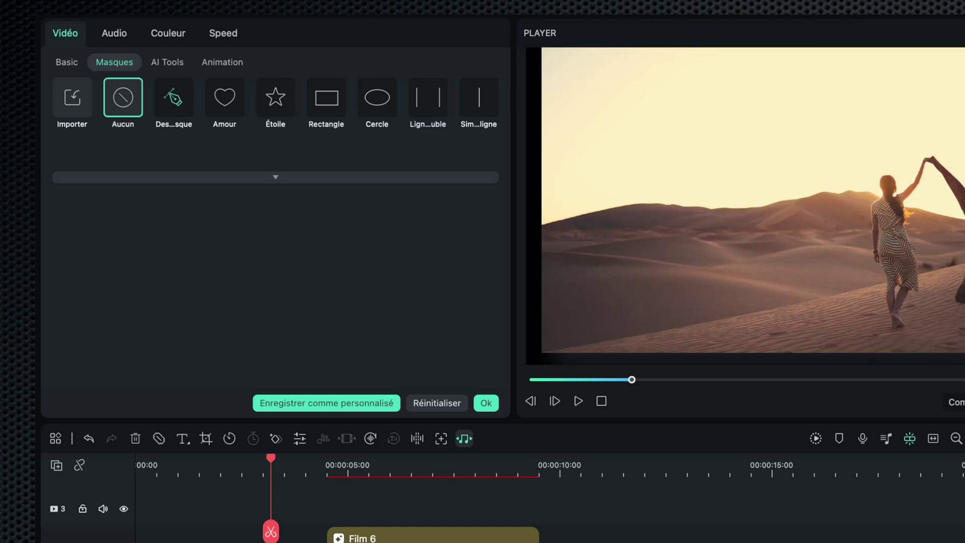
- Enable Smart Cutout among the AI tools for the desert clip and open its cutout editor
click(161, 59)
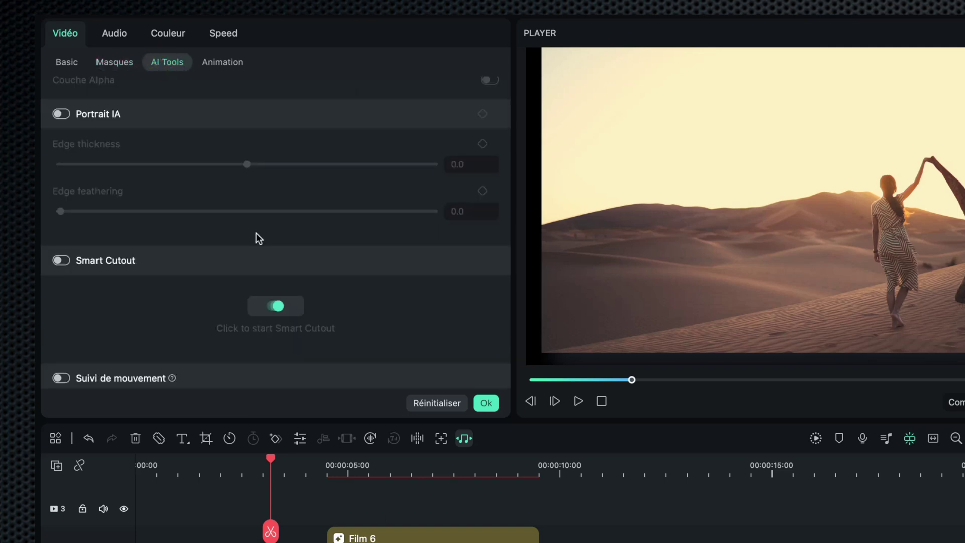
click(65, 260)
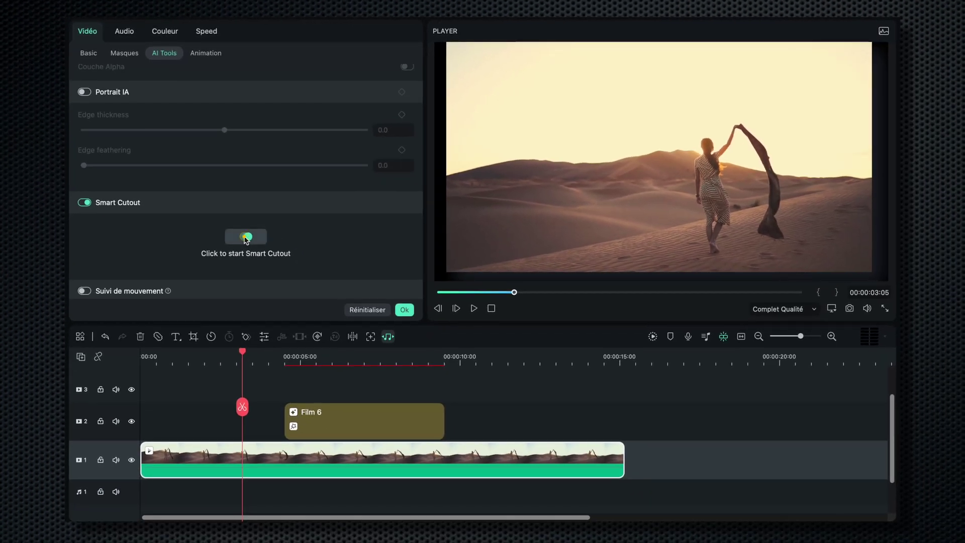
click(246, 240)
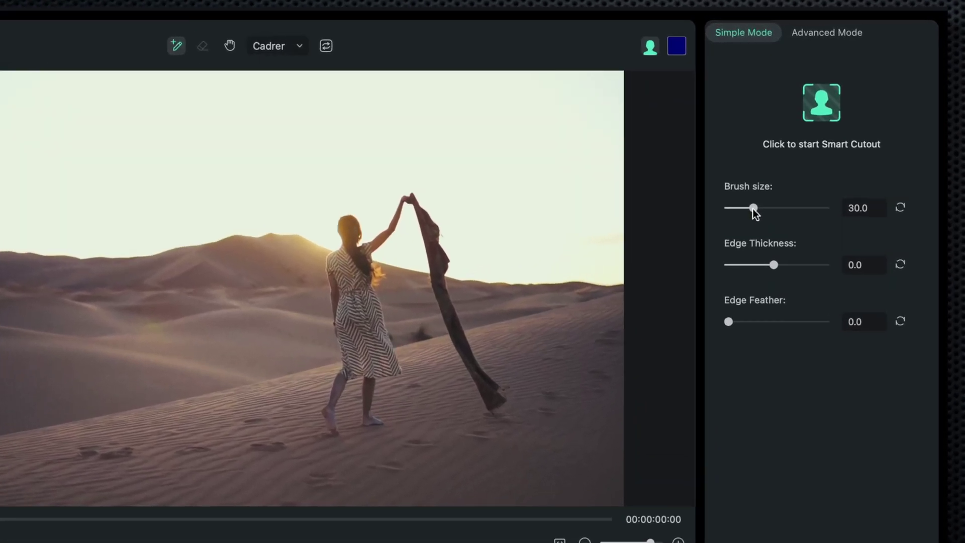
- Set the Smart Cutout brush size to 10 and paint over the woman and her scarf to select them
drag(762, 161, 761, 161)
drag(749, 224, 736, 221)
drag(315, 240, 347, 458)
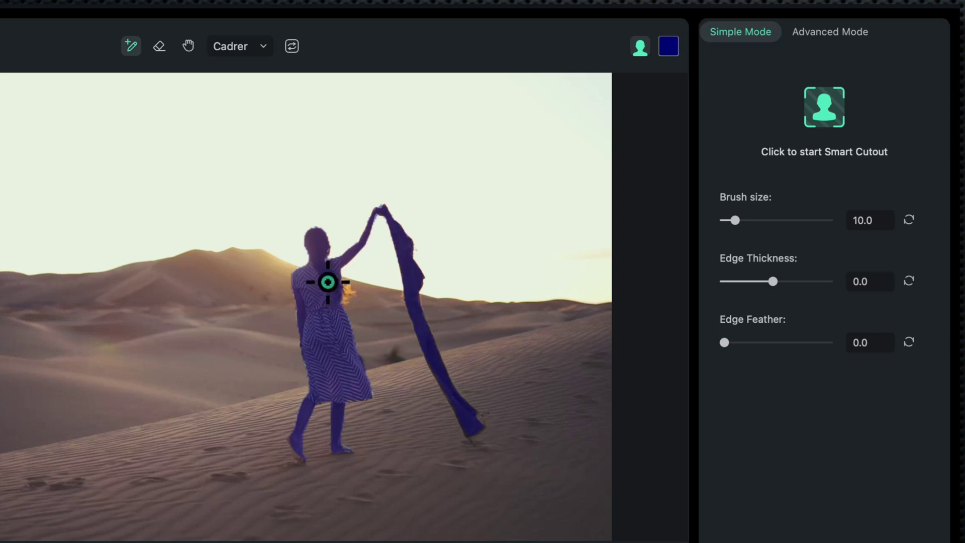
- Set the cutout's Edge Thickness to -0.4 and its Edge Feather to 0.0
drag(772, 283, 773, 281)
click(723, 342)
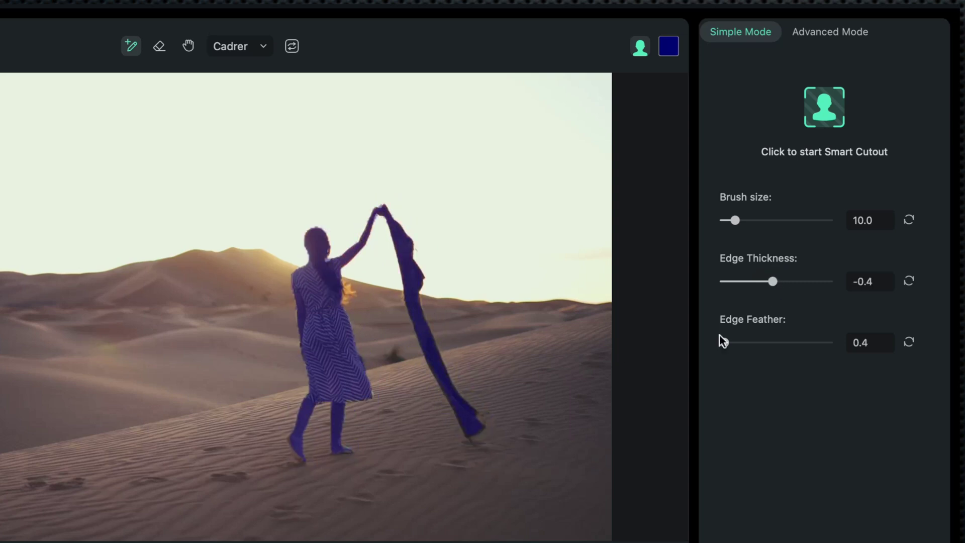
mouse_move(723, 342)
mouse_down()
mouse_move(841, 345)
mouse_move(720, 343)
mouse_up()
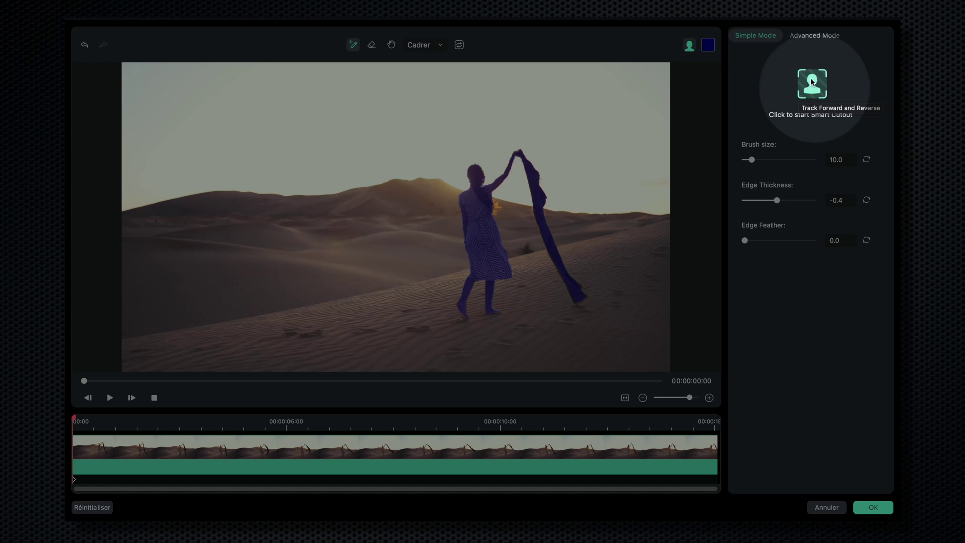
- Track the Smart Cutout forward and reverse through the clip, apply it and check the isolated woman at 00:00:01:07
click(812, 81)
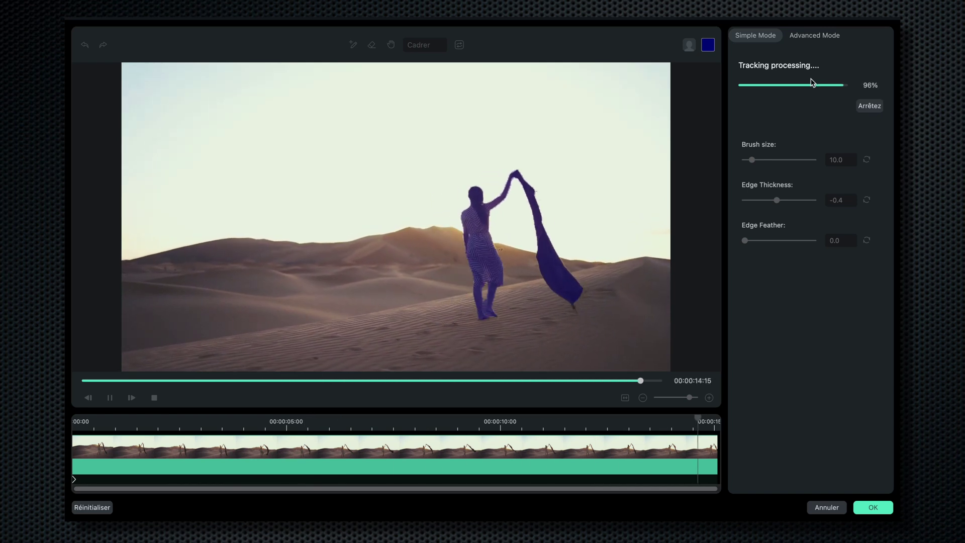
click(885, 508)
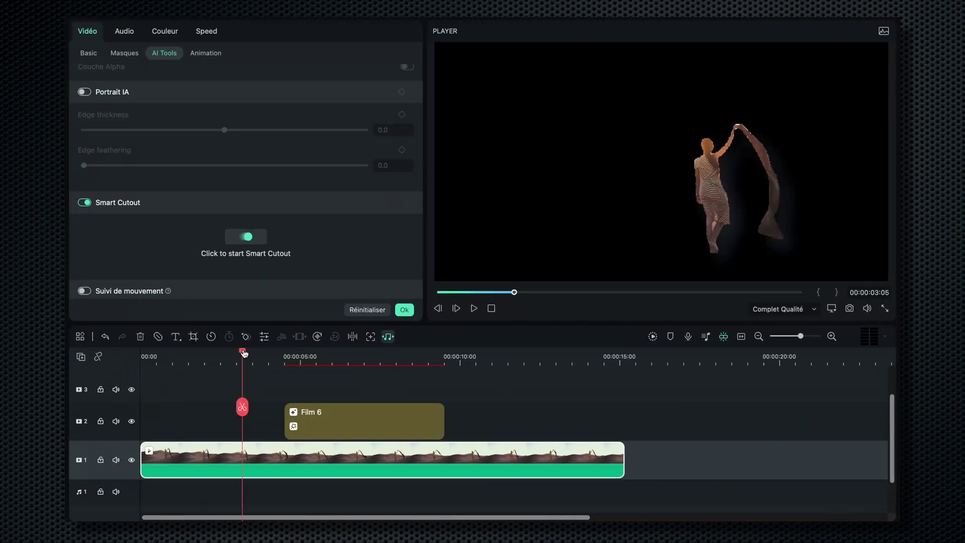
drag(244, 354, 181, 353)
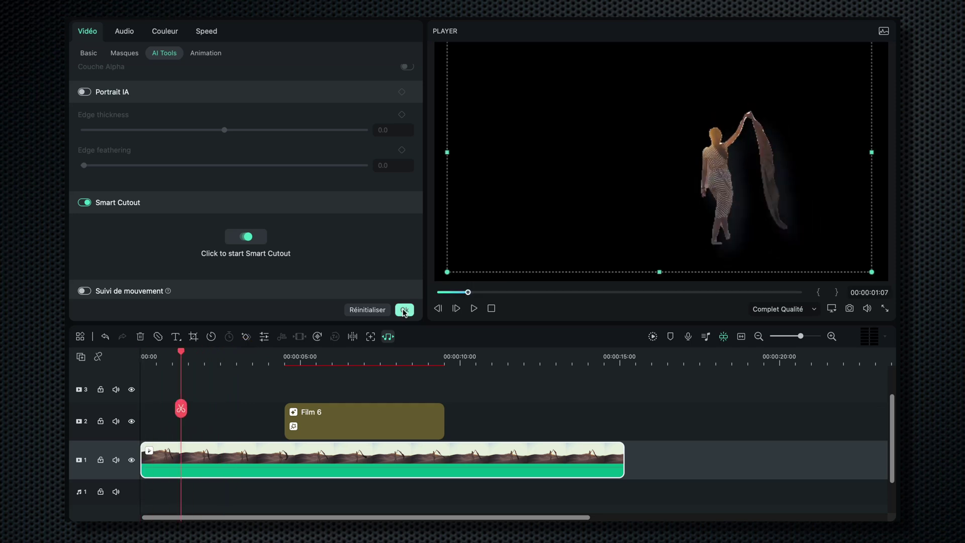
click(405, 310)
- Place the Earth-in-space clip on video track 1 beneath the cut-out desert clip and play back the composite
drag(700, 496, 166, 365)
key(space)
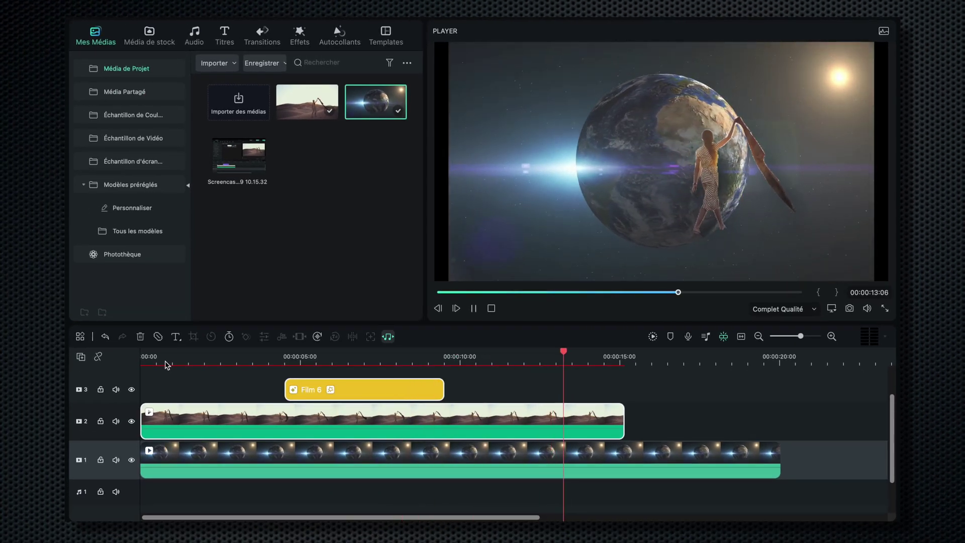
key(space)
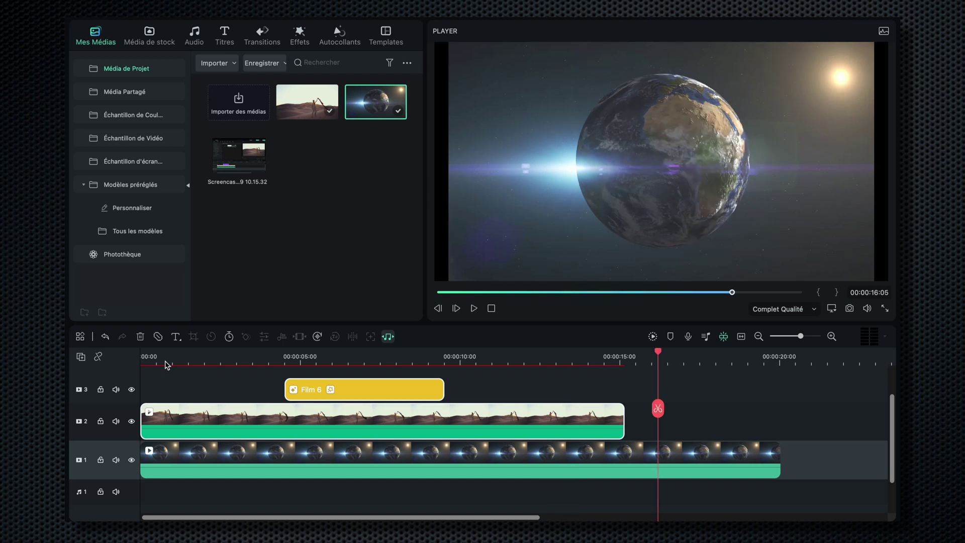